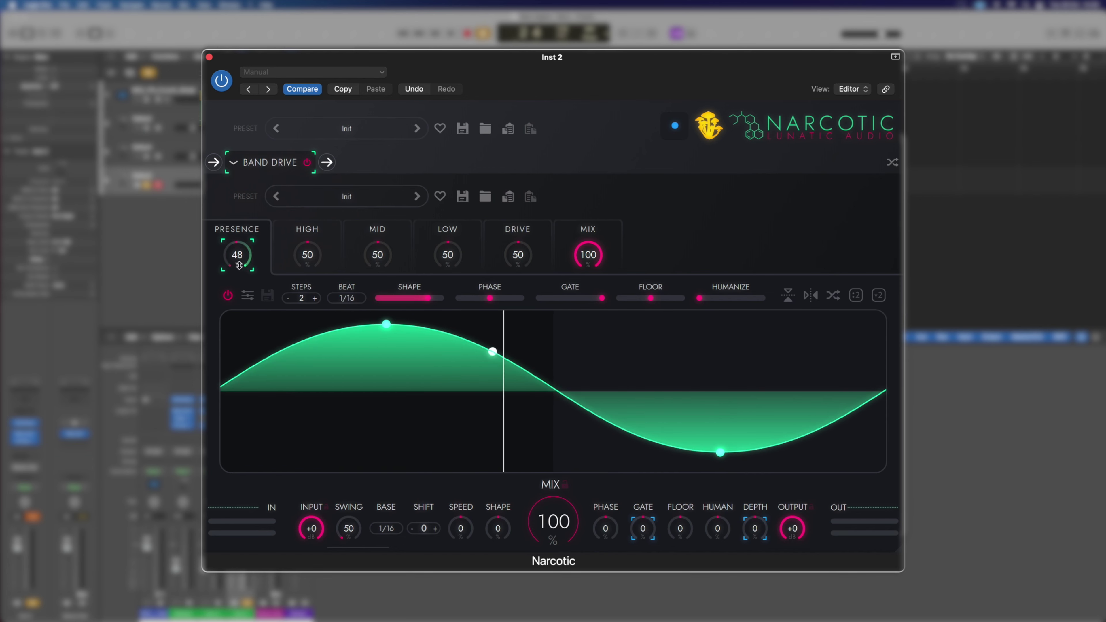
Step: Flatten the Presence modulation curve by moving its peak and trough toward the centre line, and set its beat to 1/4
left_click_drag(386, 323, 386, 374)
left_click_drag(721, 453, 720, 410)
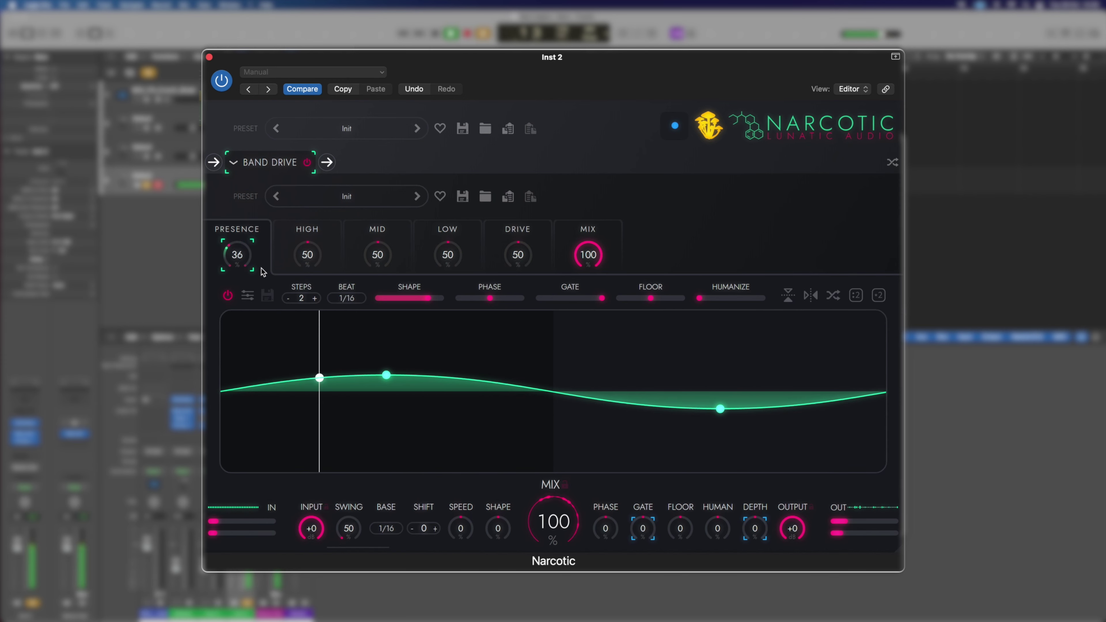
left_click(347, 298)
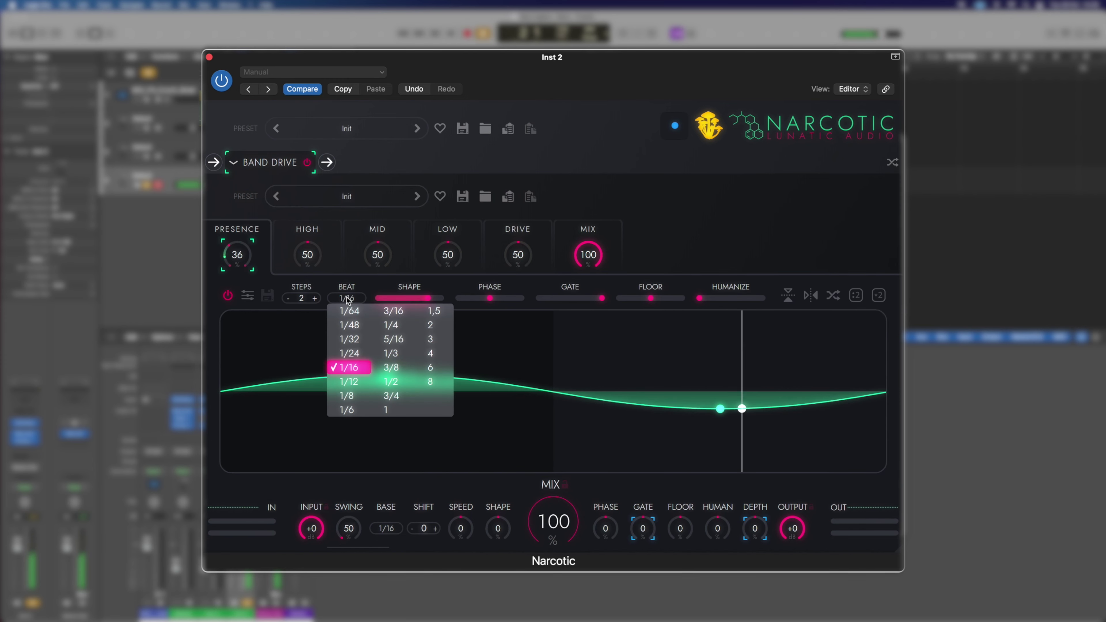
left_click(384, 324)
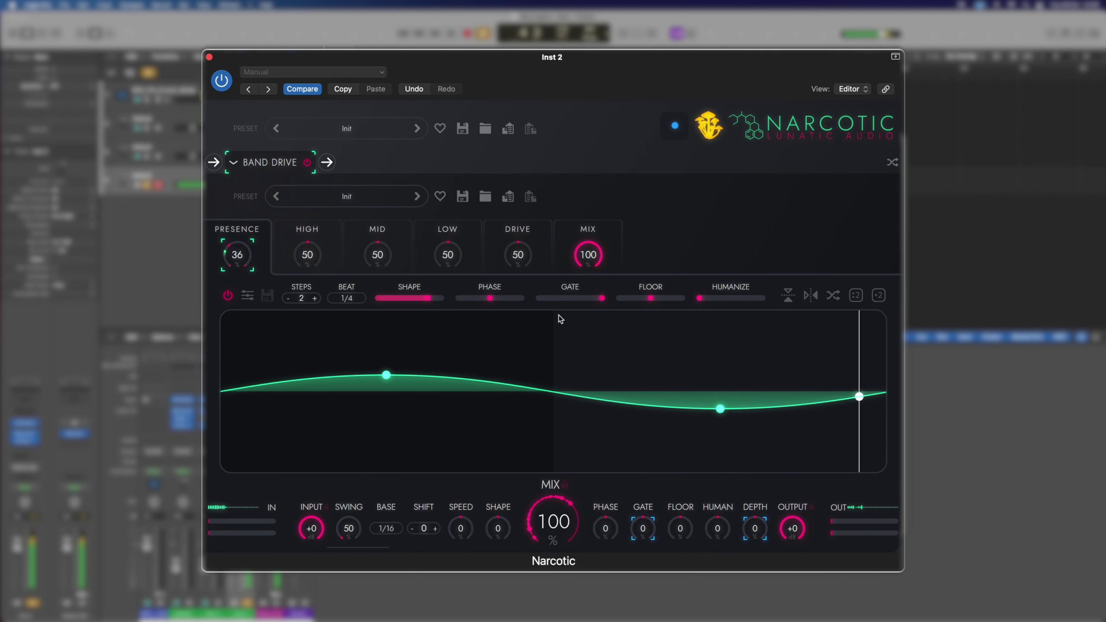
key("space")
Step: Reduce the Presence modulation's gate and raise its floor slightly, level with the curve's peak, while playing the track
mouse_move(585, 298)
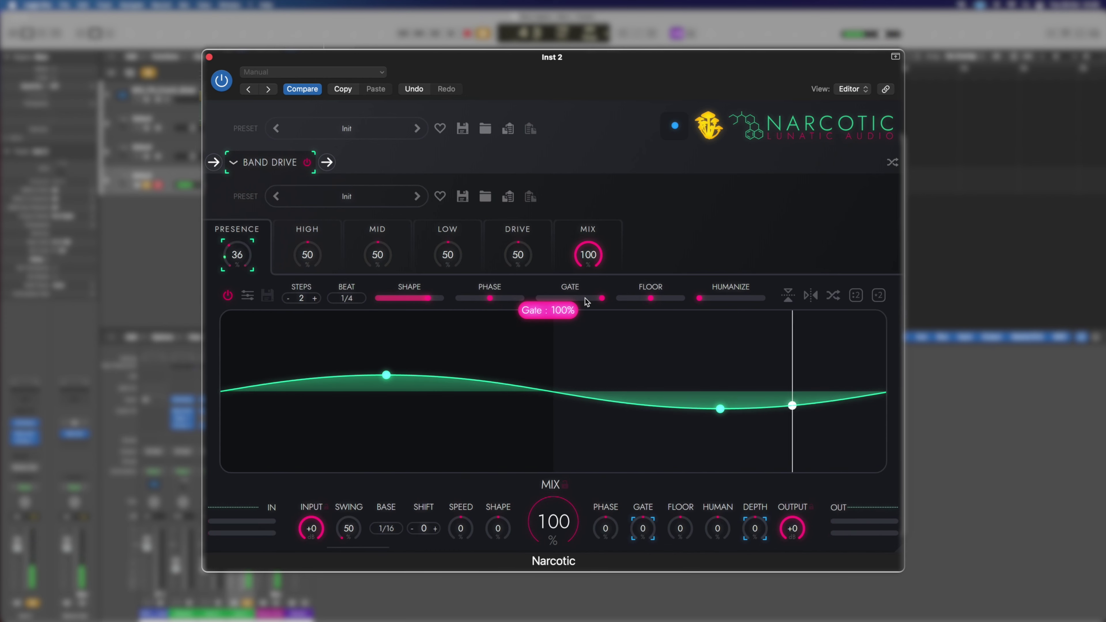
left_click(595, 300)
mouse_move(594, 300)
left_mouse_down()
mouse_move(669, 307)
mouse_move(587, 300)
left_mouse_up()
mouse_move(586, 298)
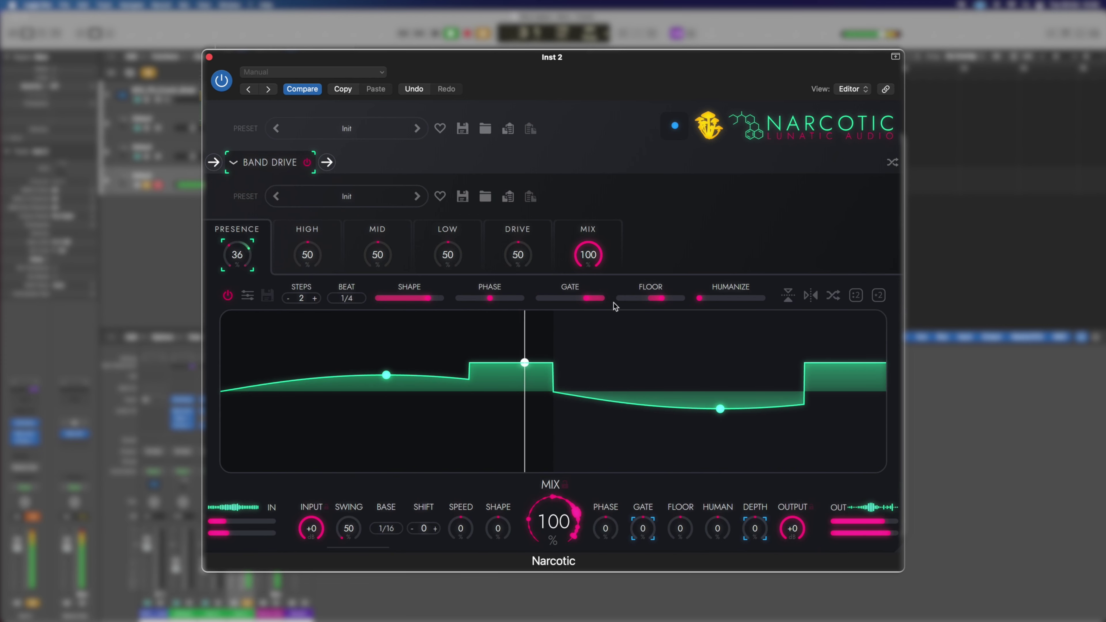
left_click_drag(654, 300, 659, 302)
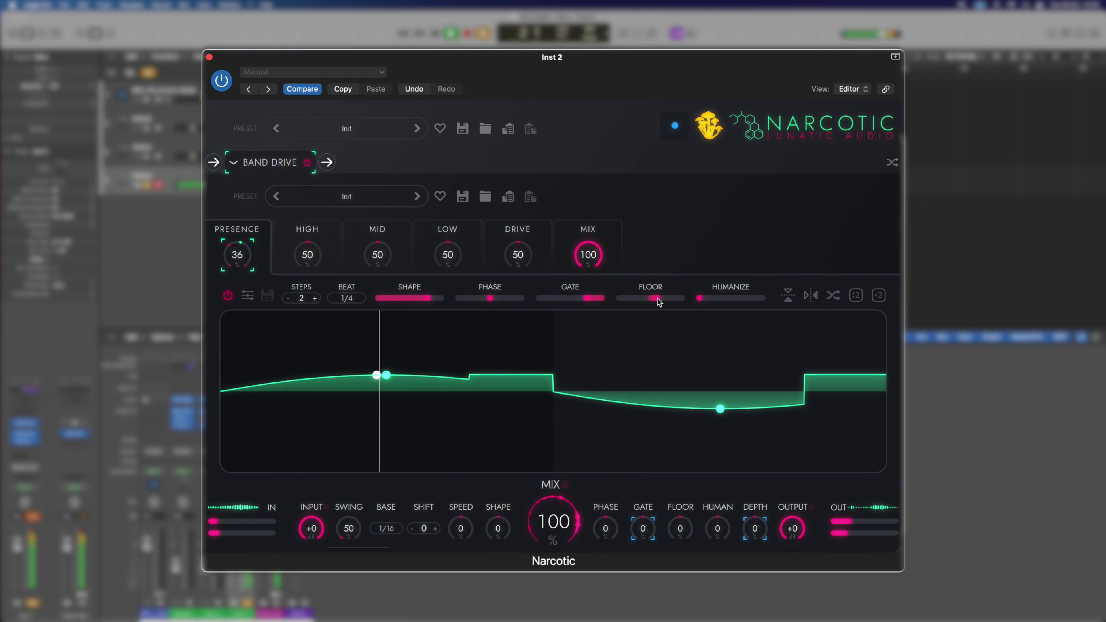
key("space")
Step: Audition the Presence modulation with Humanize at maximum, and reduce Humanize to slightly above its minimum
mouse_move(695, 301)
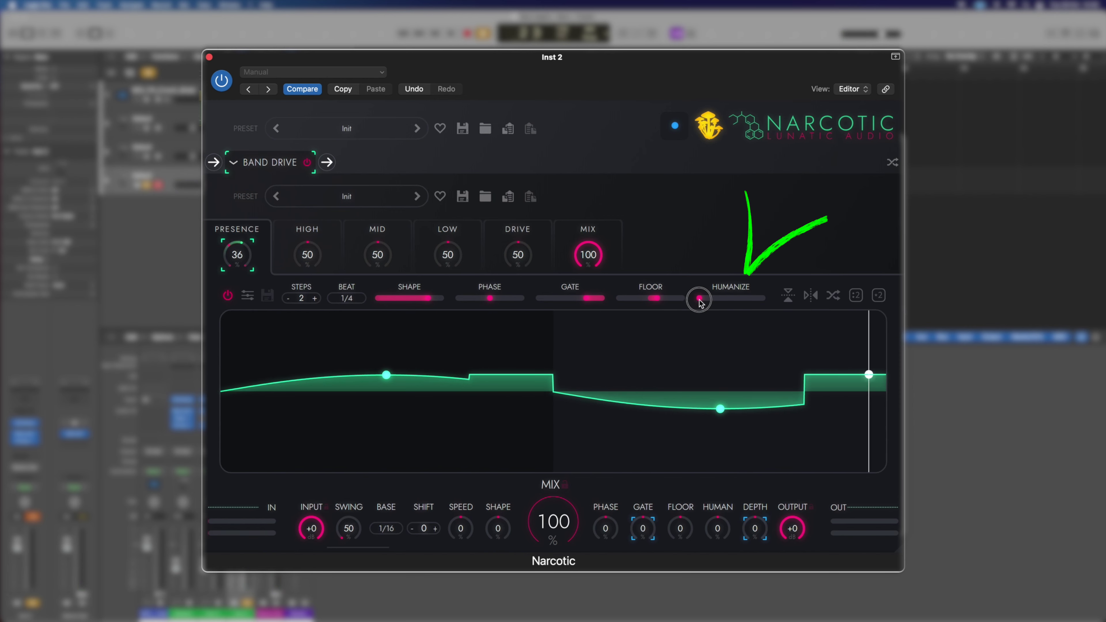
left_click_drag(698, 298, 797, 299)
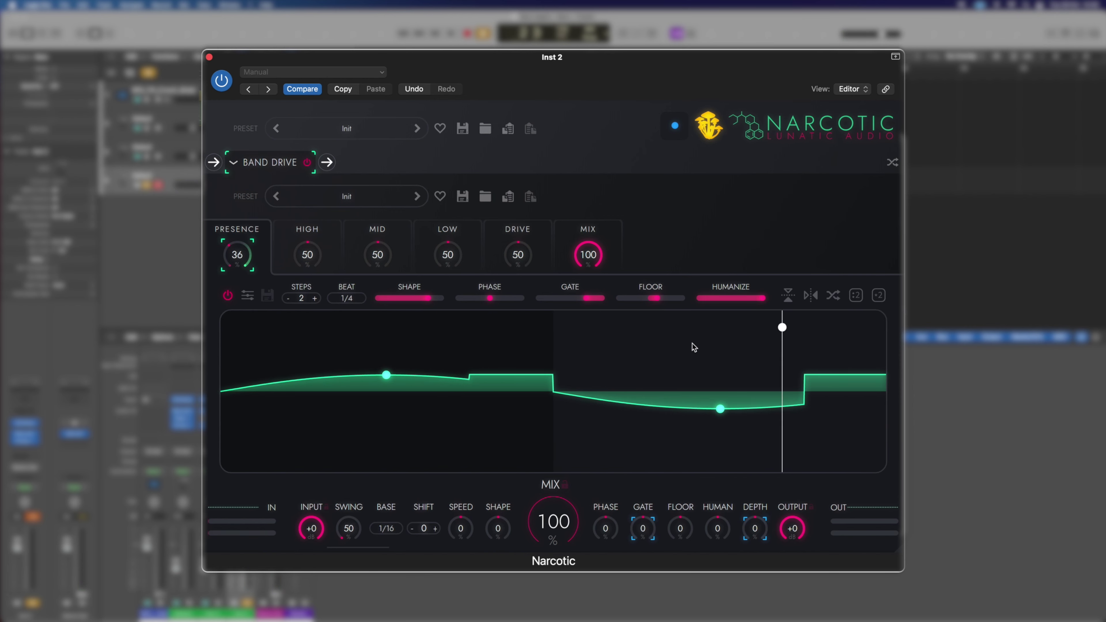
key("space")
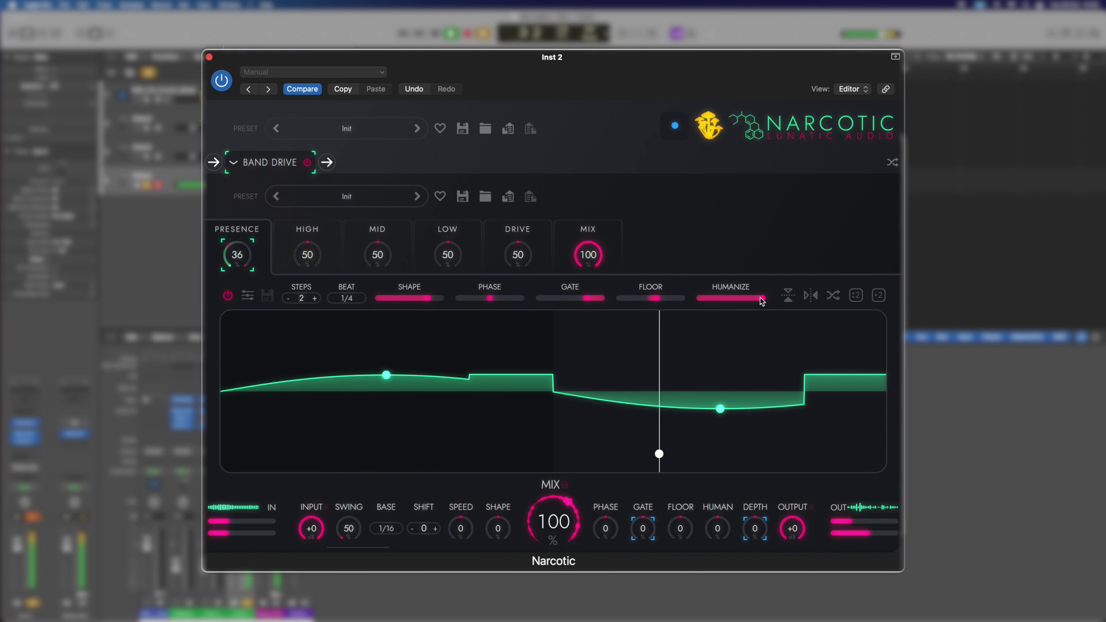
left_click_drag(761, 301, 701, 300)
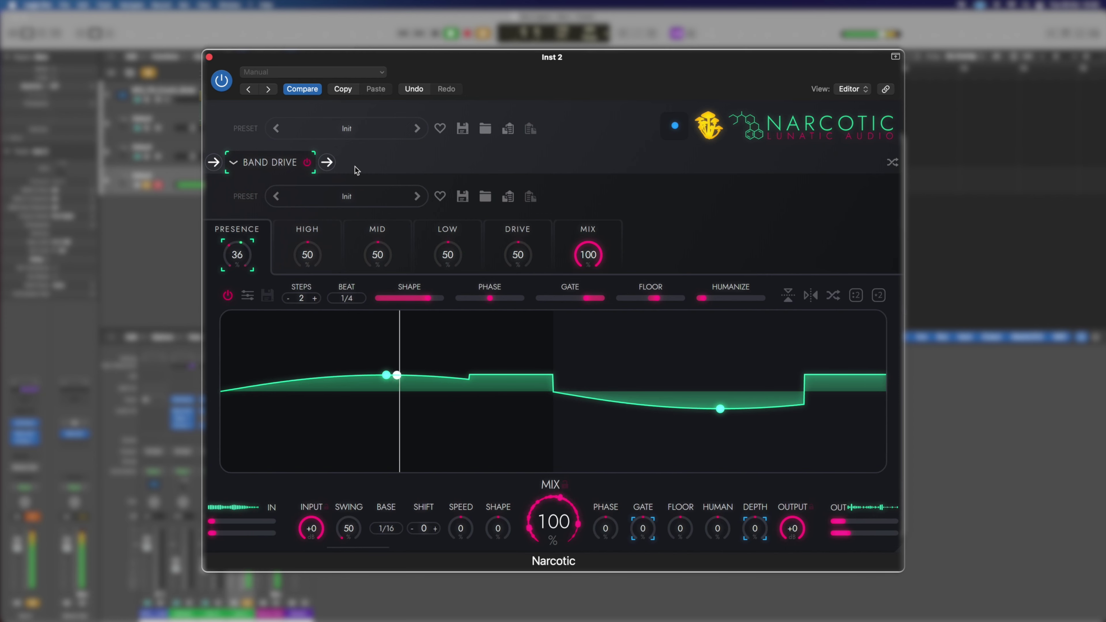
Step: Add a Reverb effect after Band Drive in the chain and start playback
left_click(327, 162)
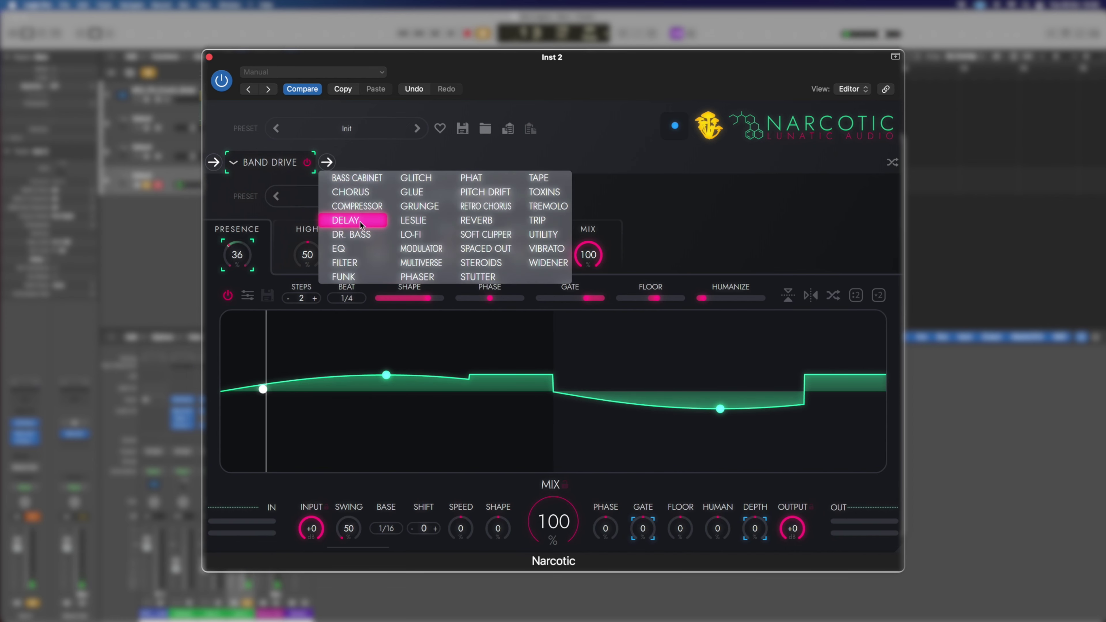
left_click(495, 221)
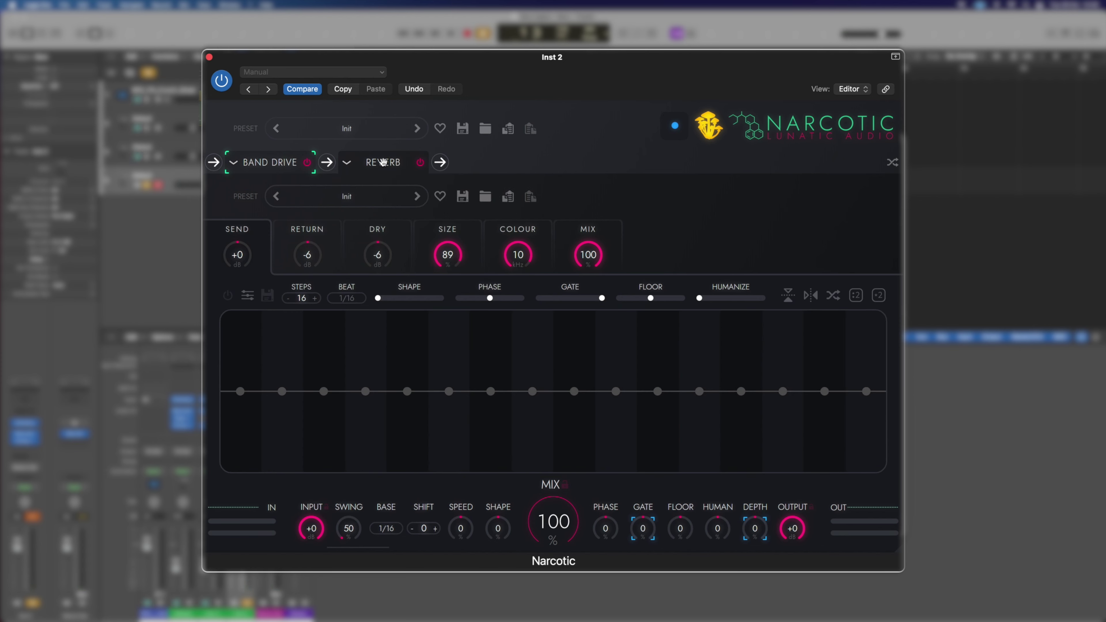
key("space")
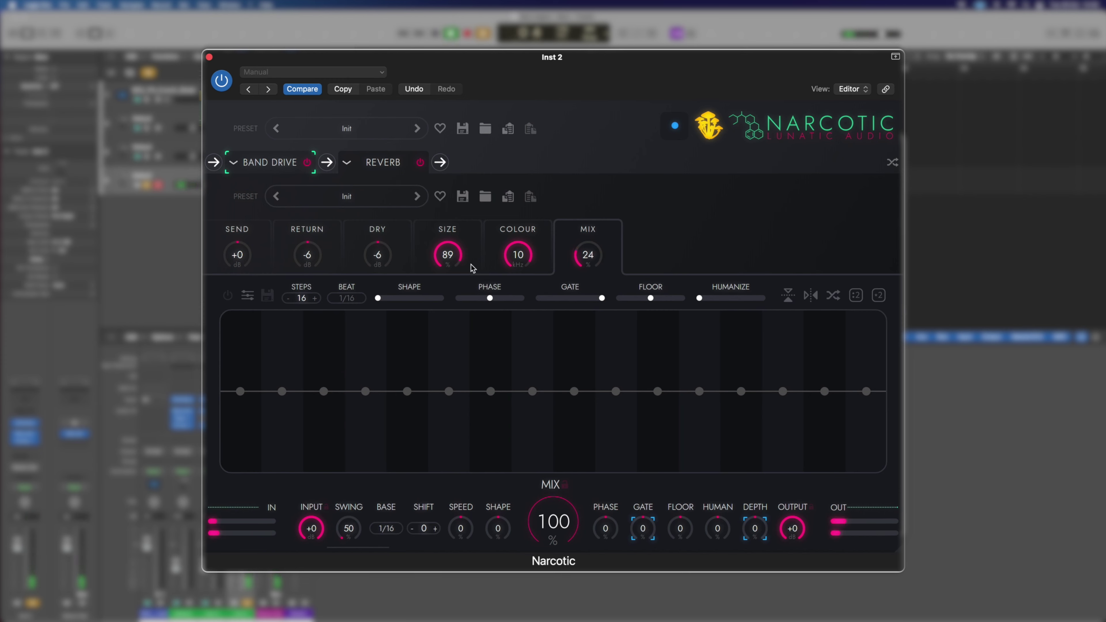
Step: Adjust the Reverb to a size of 17%, mix of 12%, colour of 2.5 kHz and dry level of +0 dB
left_click_drag(472, 267, 506, 369)
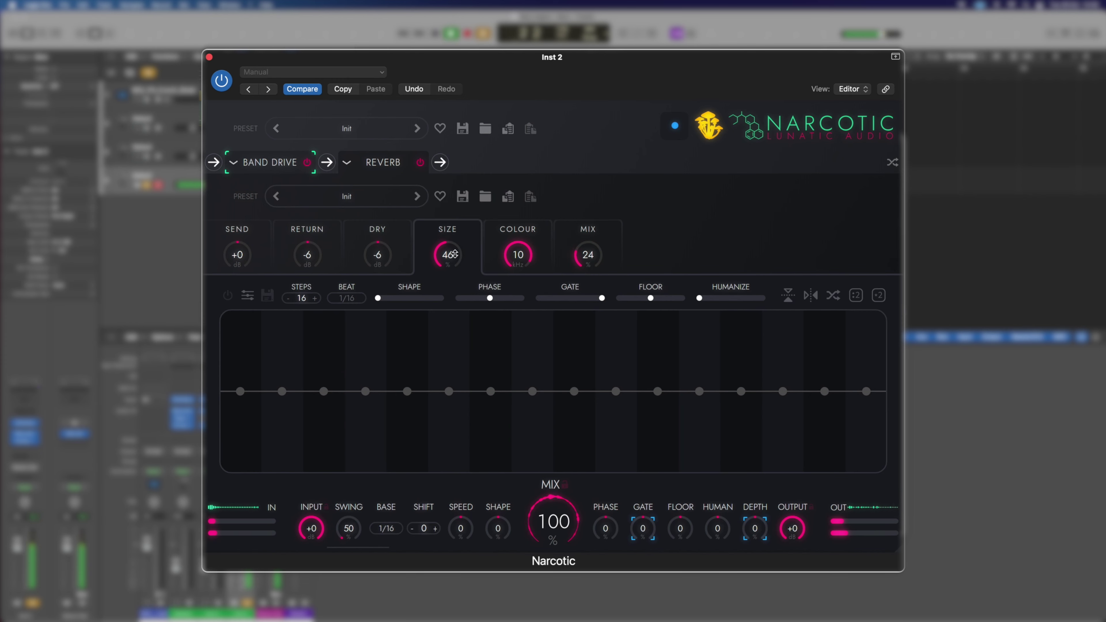
left_click_drag(452, 316, 451, 285)
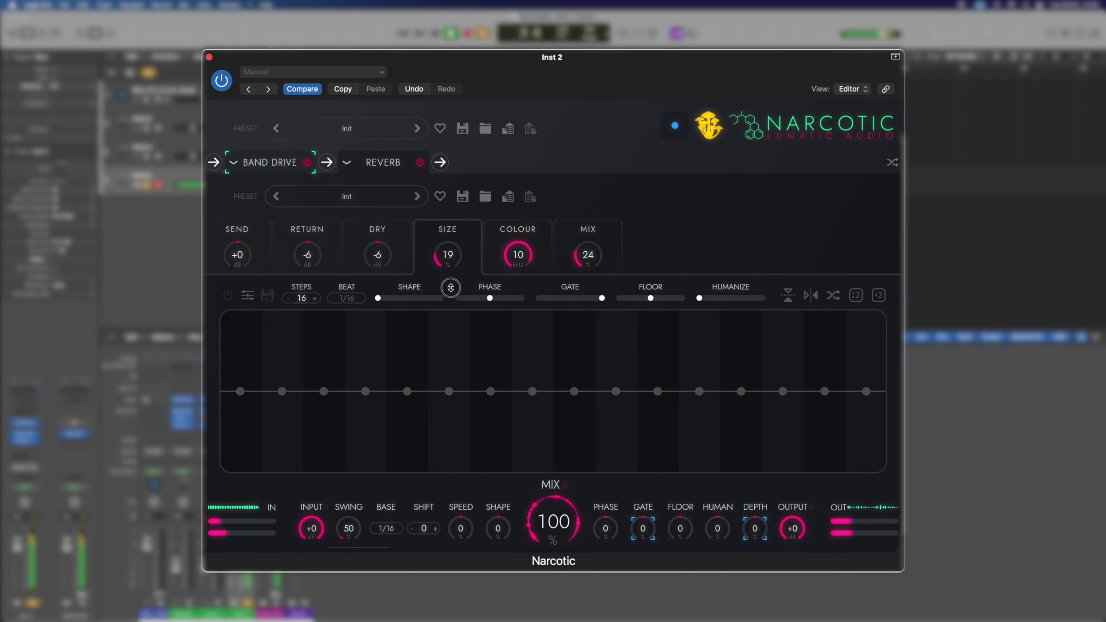
left_click_drag(586, 260, 587, 277)
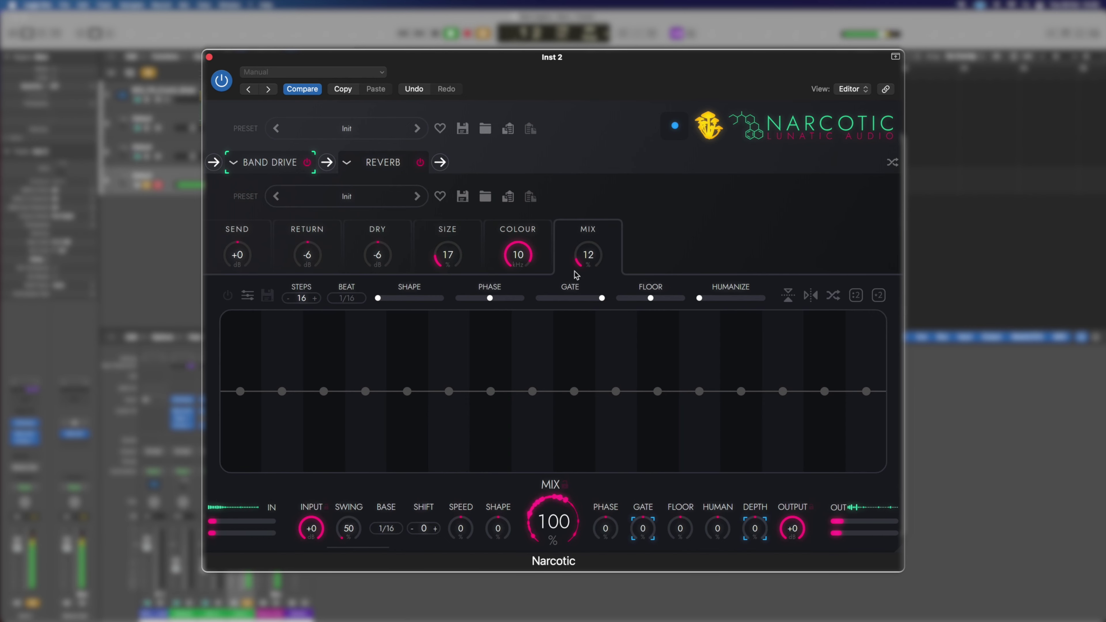
left_click_drag(518, 254, 531, 299)
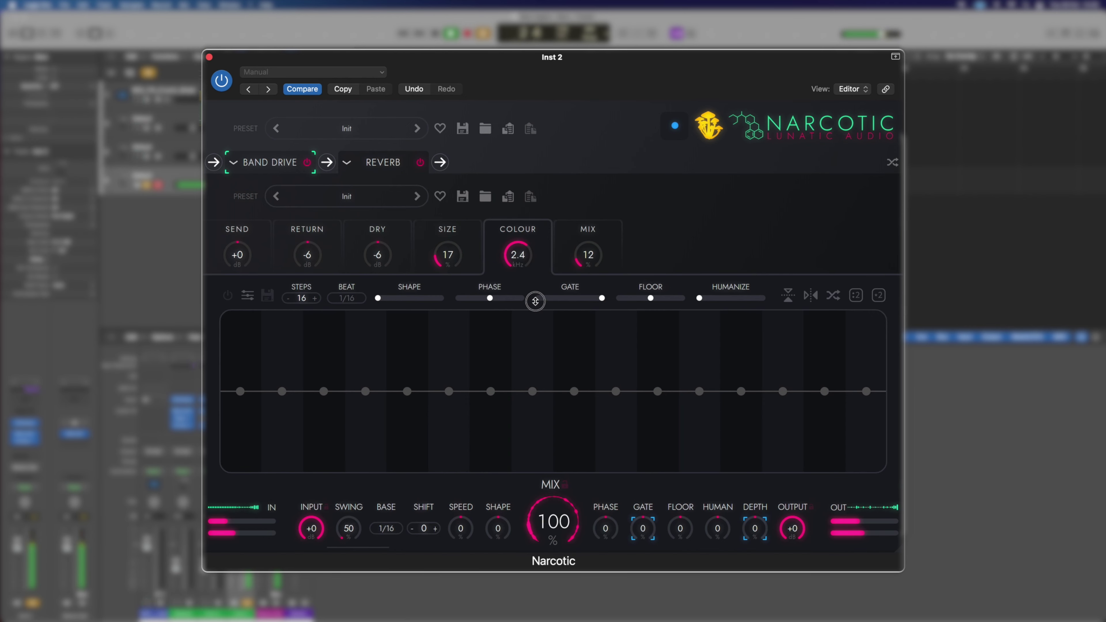
left_click_drag(378, 255, 383, 196)
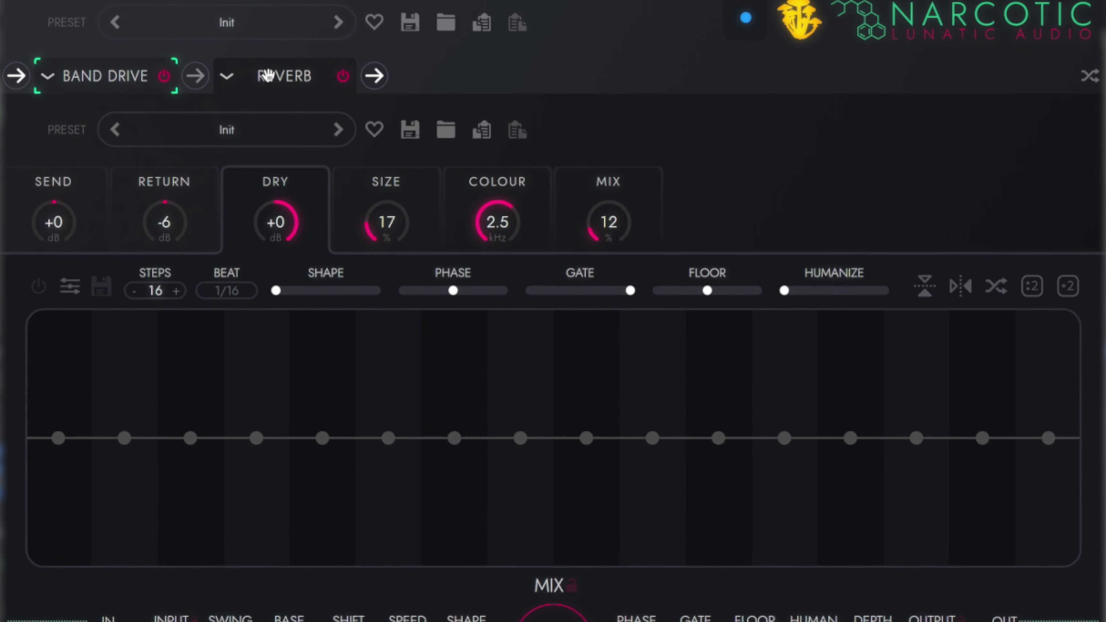
Step: Place the Reverb before Band Drive and append a Soft Clipper with its threshold lowered to -∞ dB during playback
left_click_drag(296, 75, 27, 74)
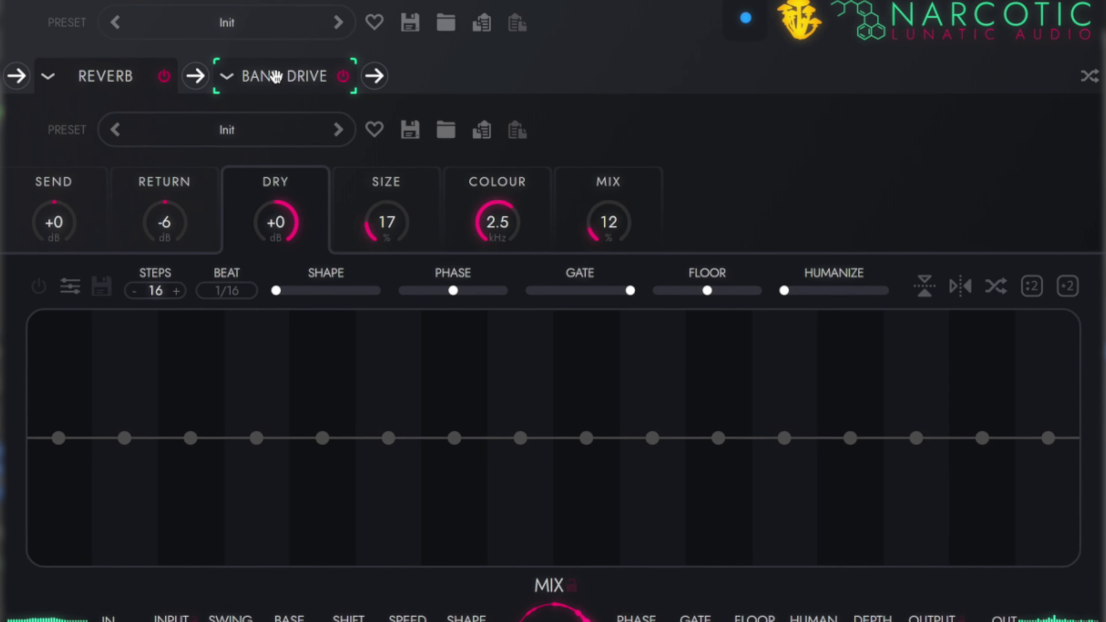
left_click(374, 75)
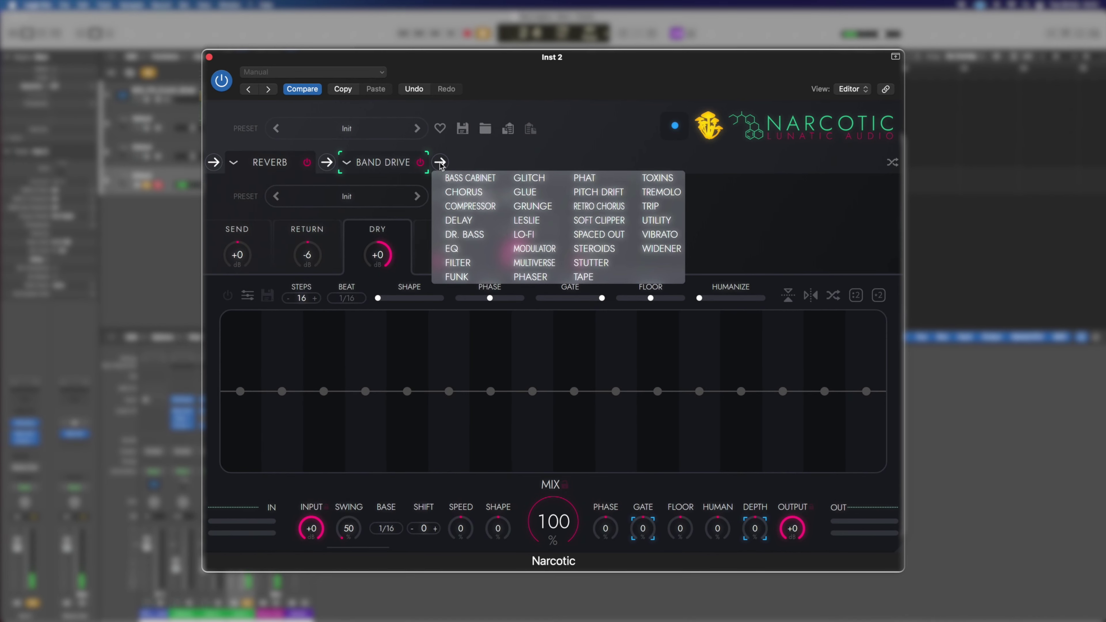
left_click(607, 221)
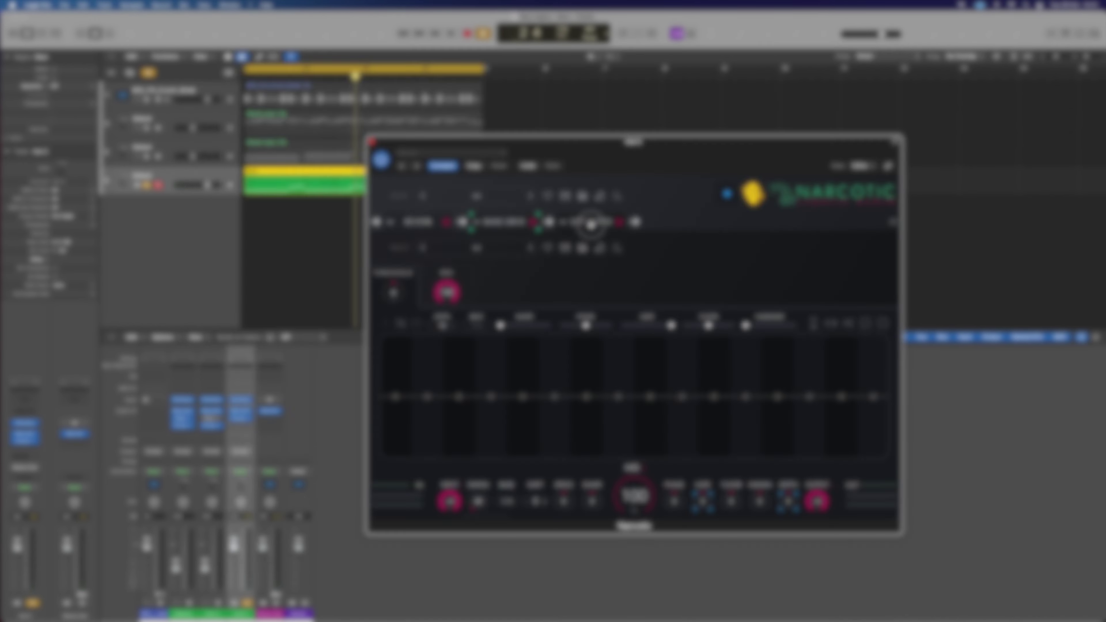
key("space")
left_click_drag(241, 245, 240, 331)
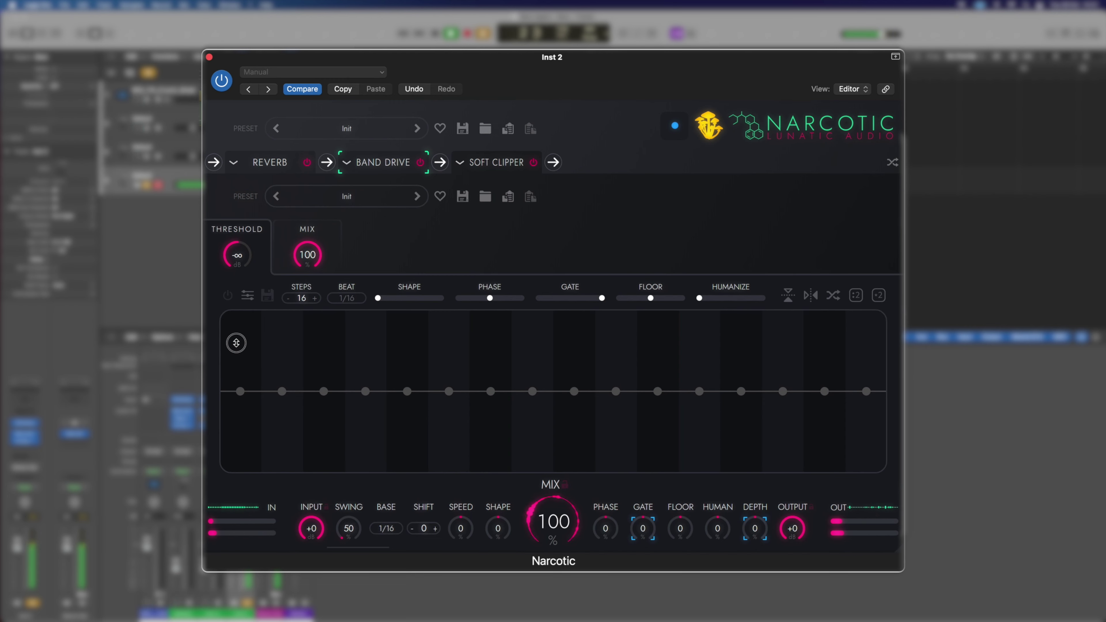
Step: Set Band Drive's Low to 73%, Drive to 58% and Mid to 58%, and enable modulation on Mid
left_click(383, 168)
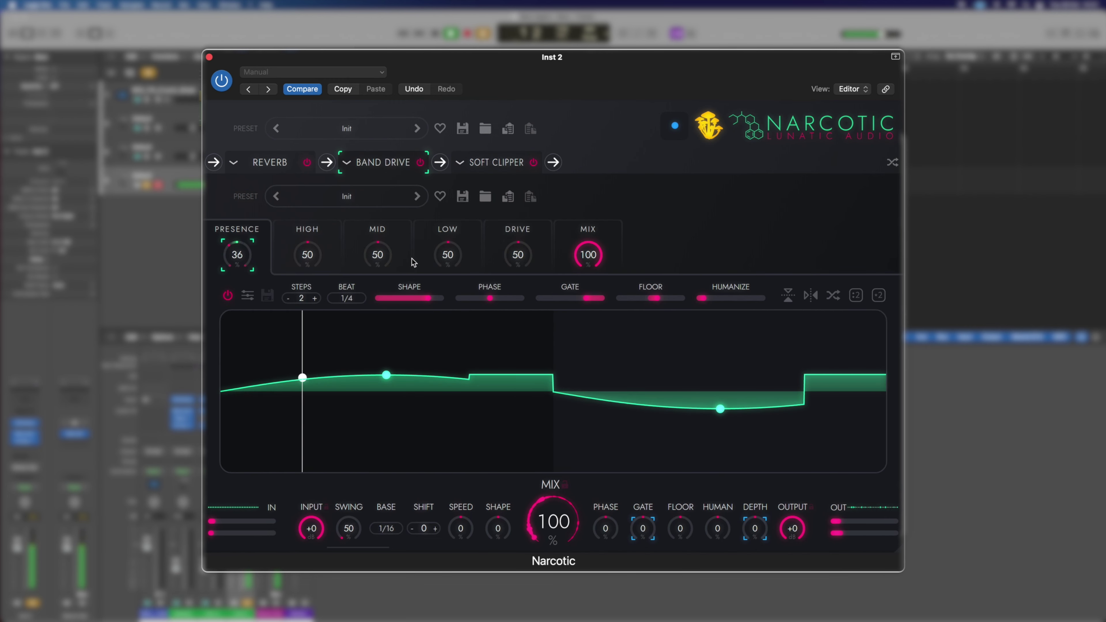
left_click_drag(448, 255, 449, 240)
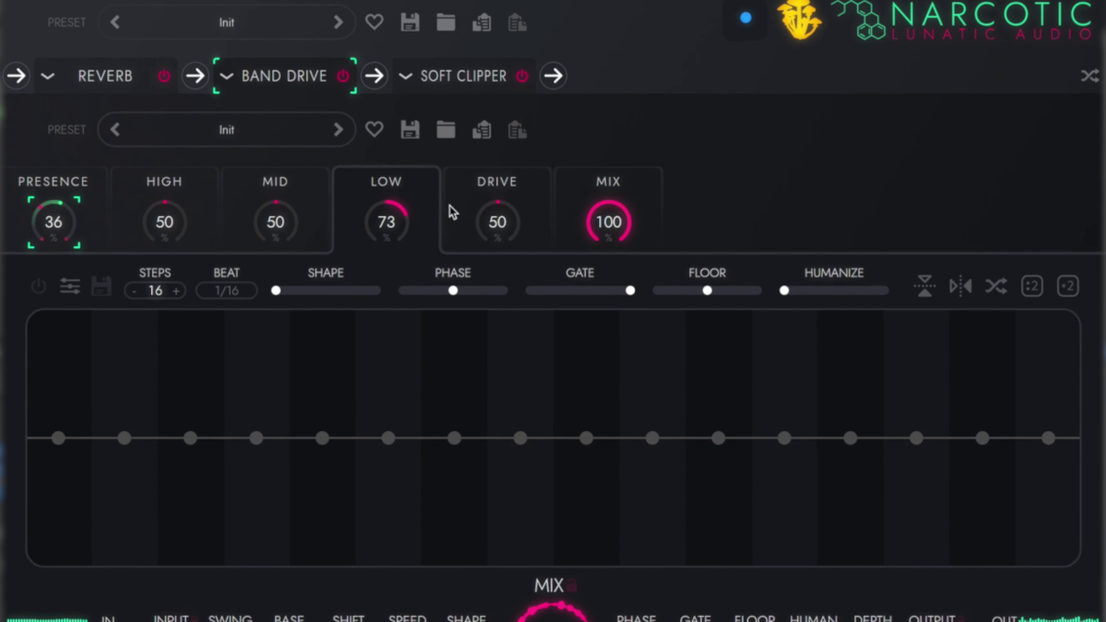
mouse_move(497, 214)
left_mouse_down()
mouse_move(496, 183)
mouse_move(491, 299)
mouse_move(506, 218)
left_mouse_up()
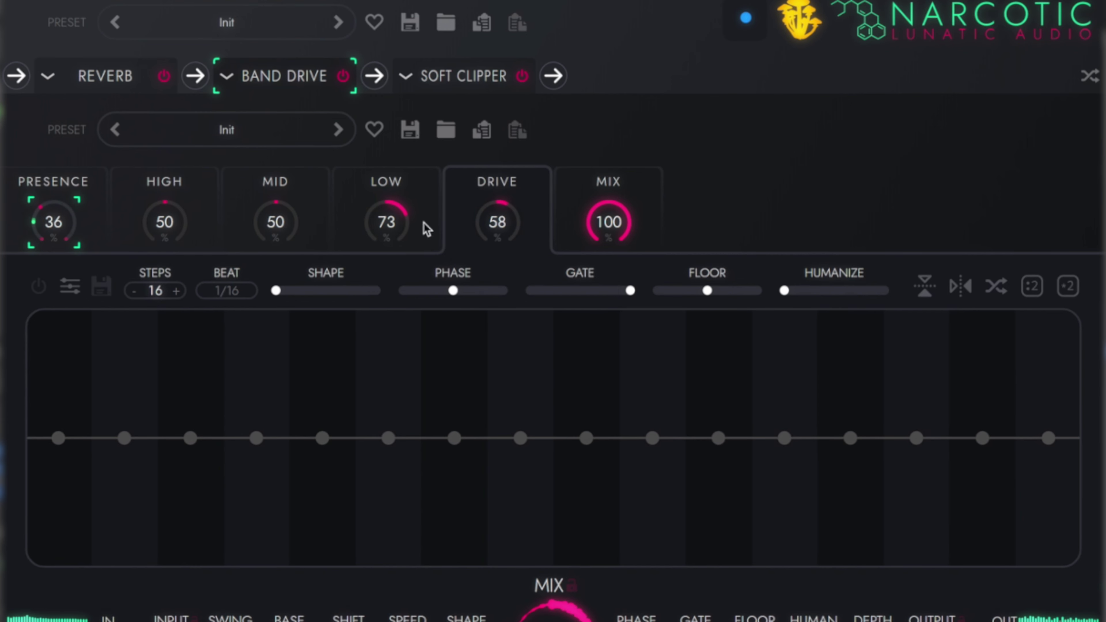
mouse_move(274, 220)
left_mouse_down()
mouse_move(272, 198)
mouse_move(279, 223)
left_mouse_up()
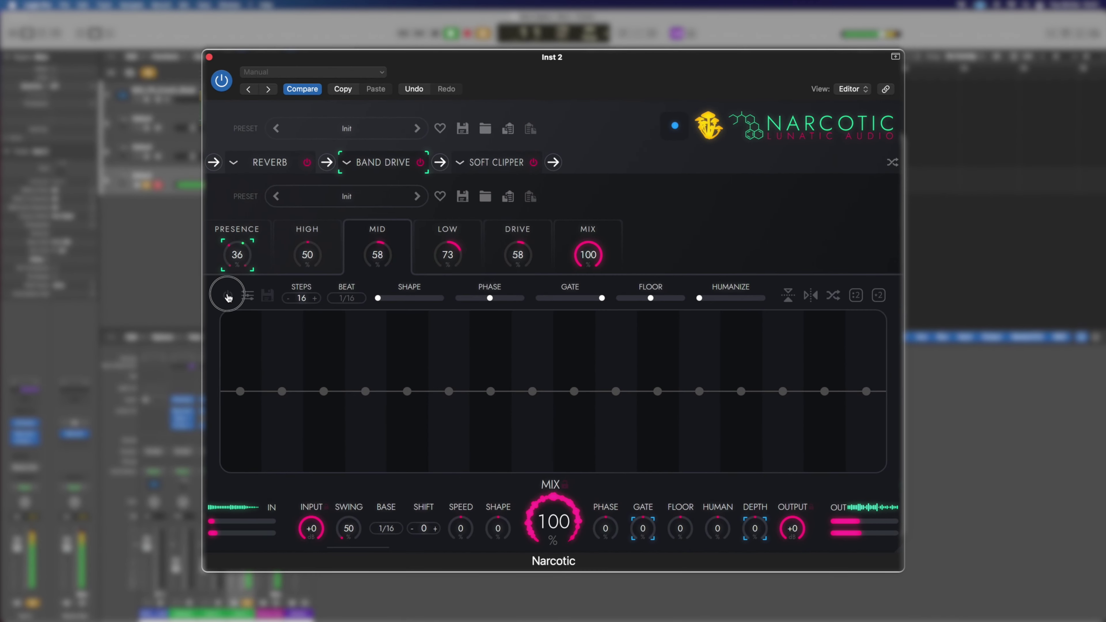
left_click(228, 296)
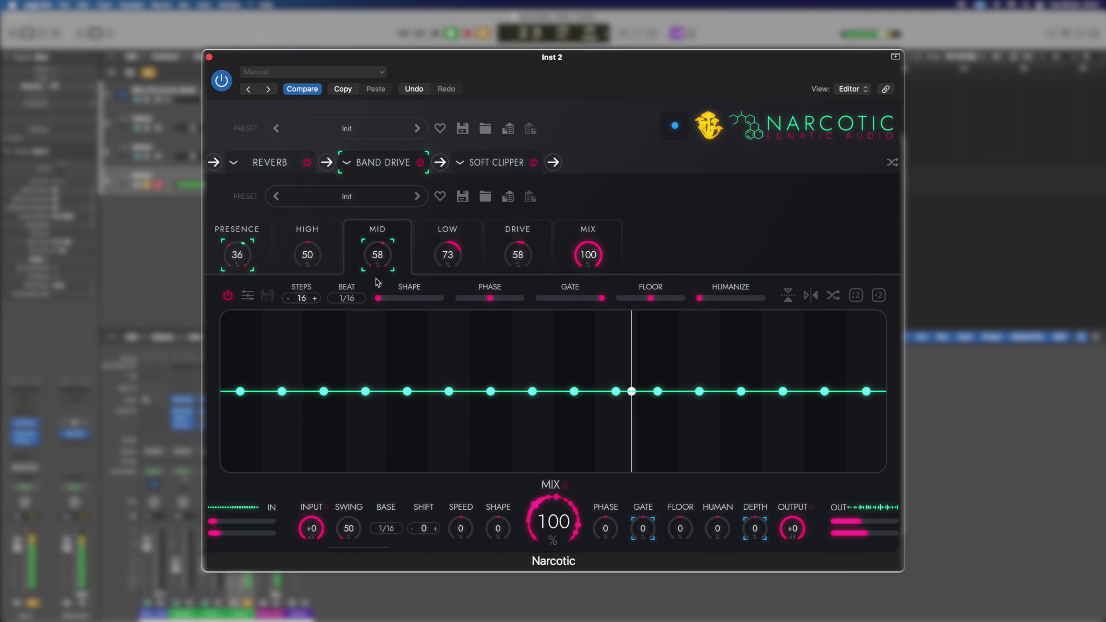
Step: Load the MOTION > Sons Of Anarchy preset for Band Drive and play the track with it
left_click(345, 197)
mouse_move(343, 243)
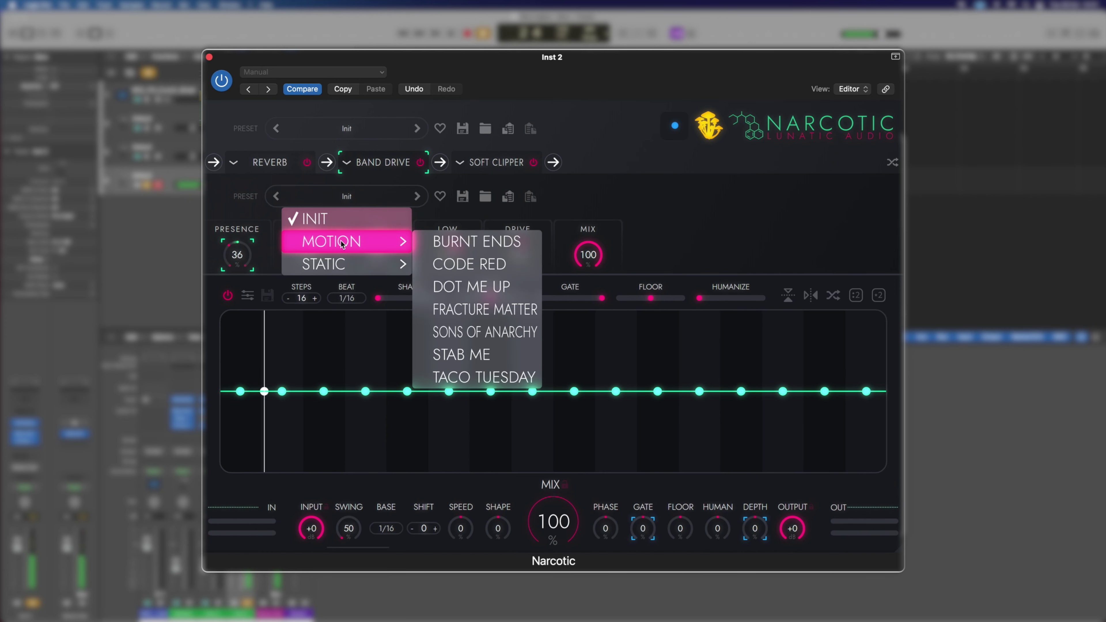
left_click(482, 333)
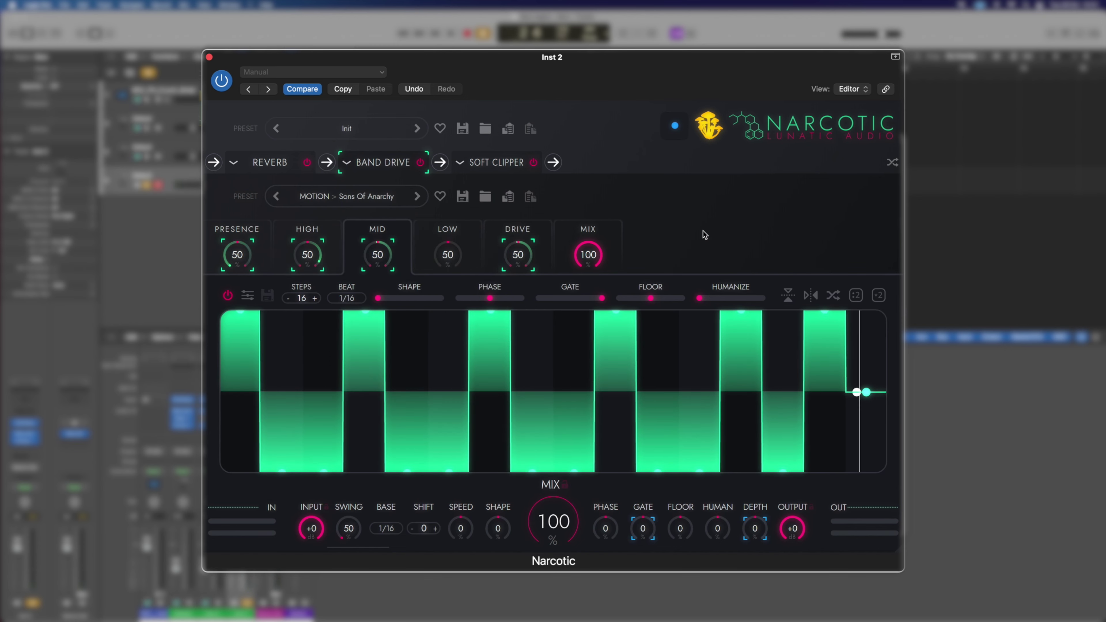
key("space")
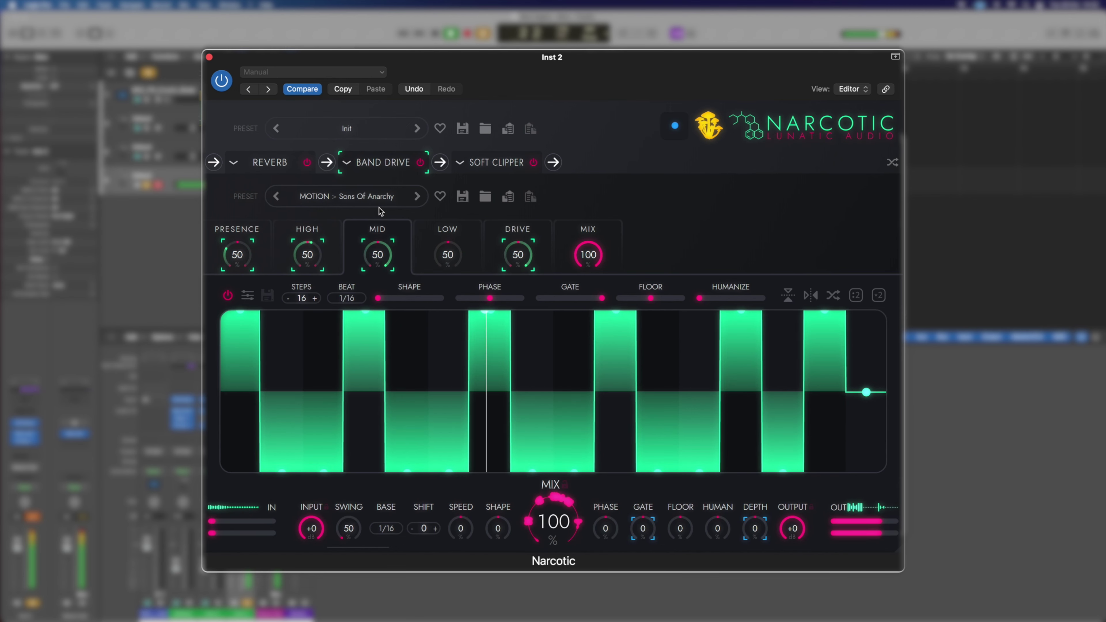
Step: Randomize Band Drive's Mid modulation pattern several times and listen to the result
left_click(833, 295)
left_click(833, 296)
left_click(833, 297)
key("space")
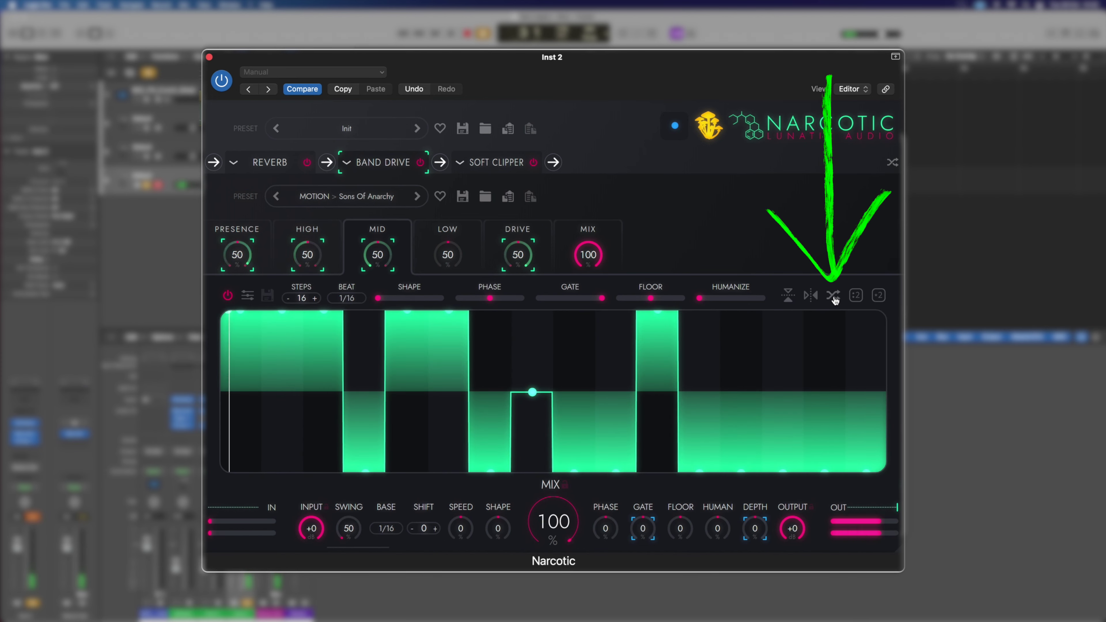
left_click(833, 297)
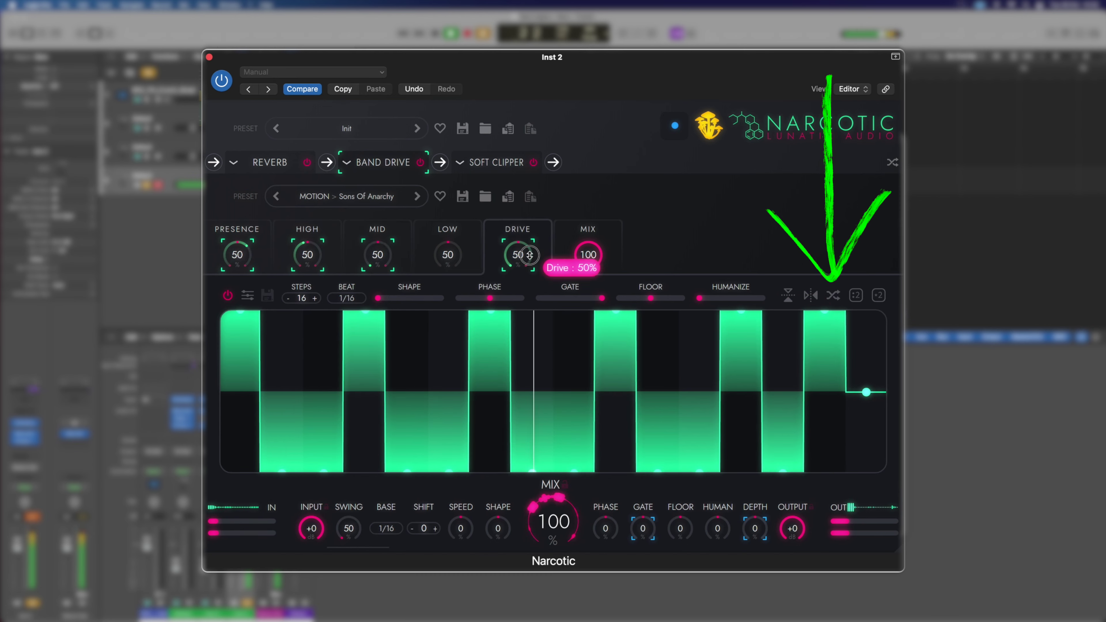
Step: Switch Band Drive to the STATIC > Get More High preset, shuffle the order of the effects chain, and play the track
left_click(416, 197)
key("space")
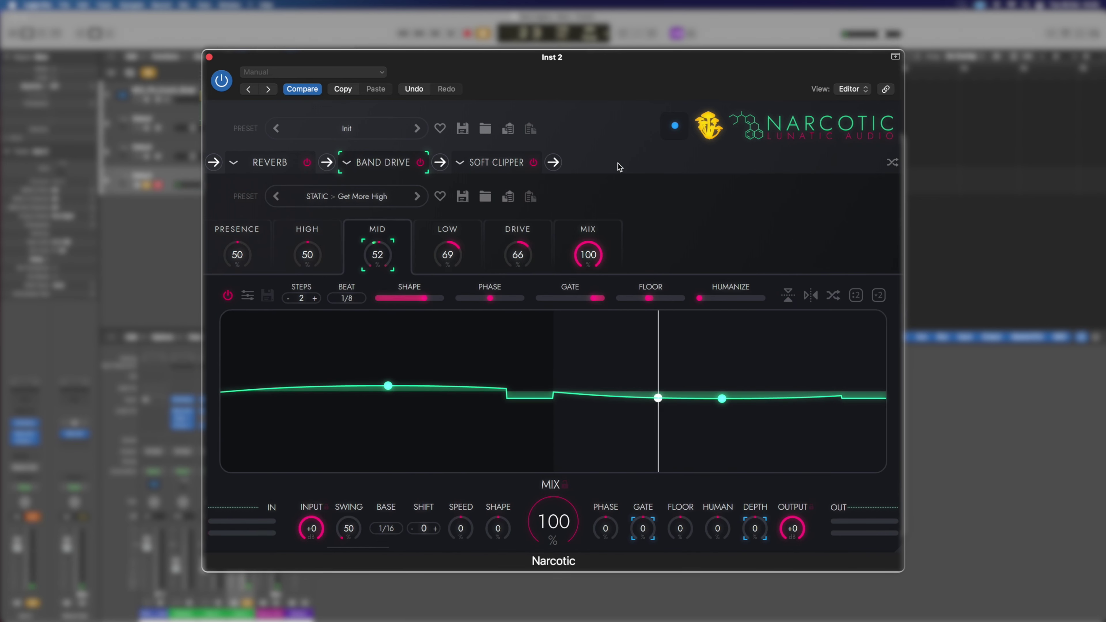
left_click(891, 166)
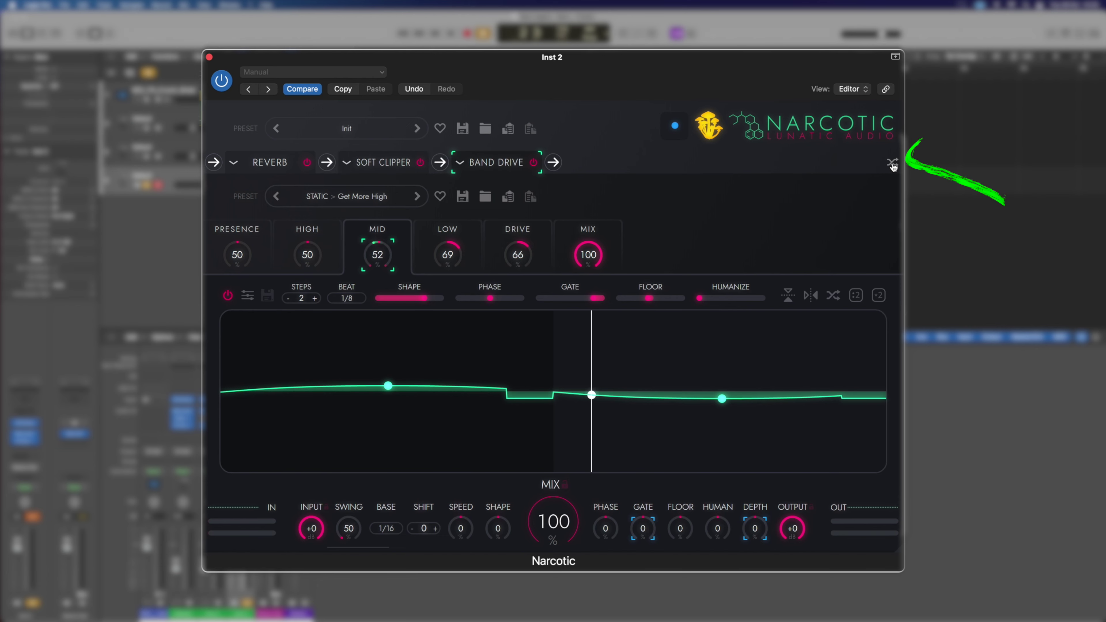
key("space")
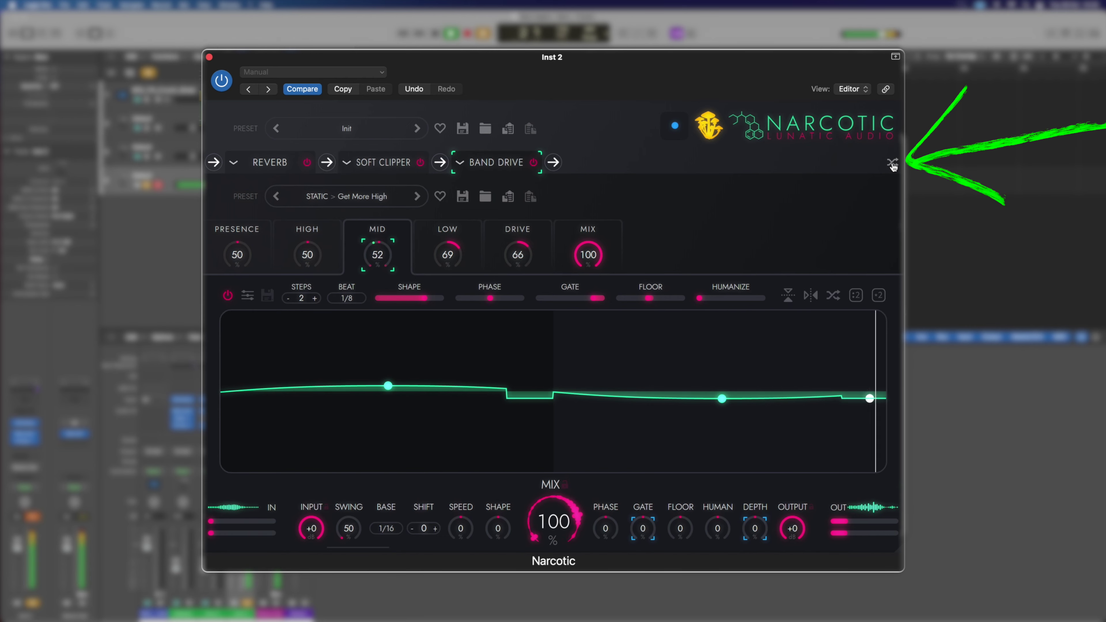
Step: Shuffle the effects chain order again, load the global preset Brutal Reese, and play the track with it
left_click(891, 165)
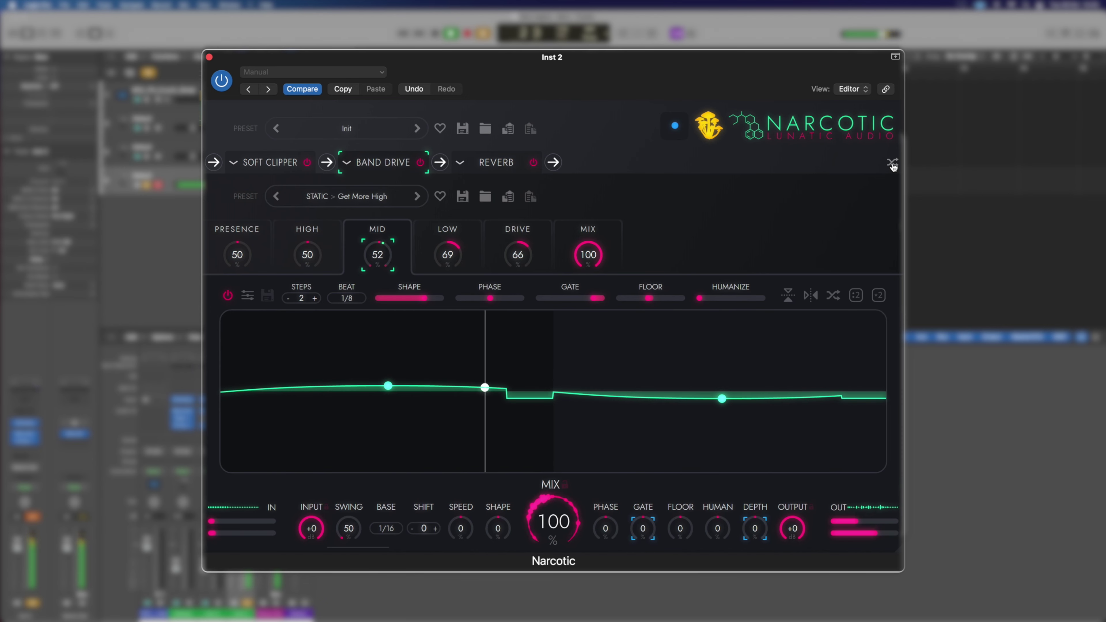
left_click(346, 128)
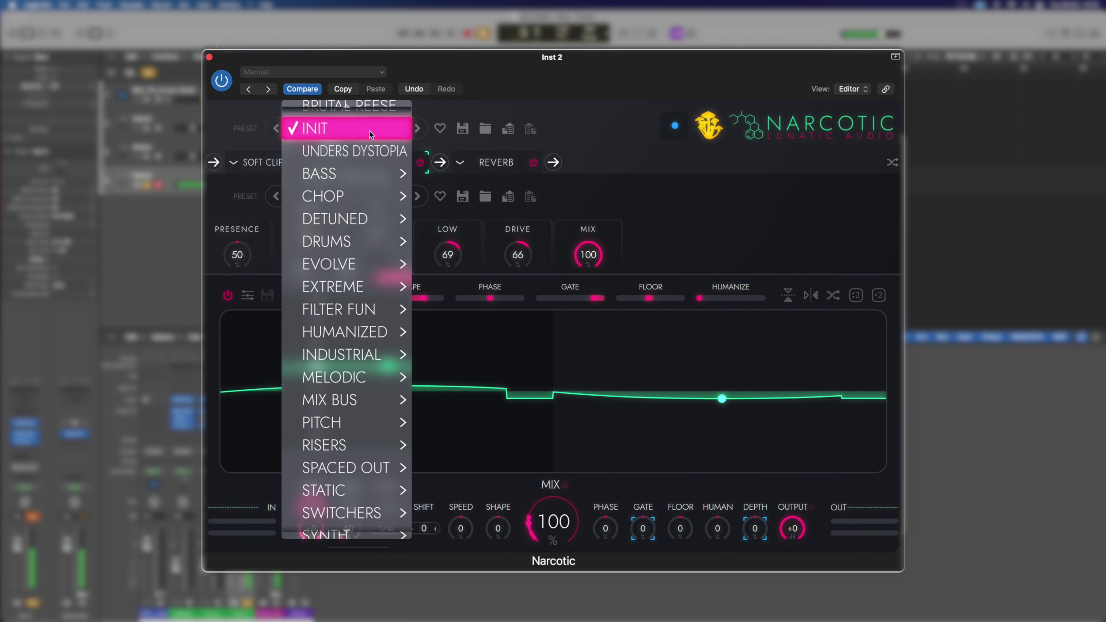
left_click(357, 109)
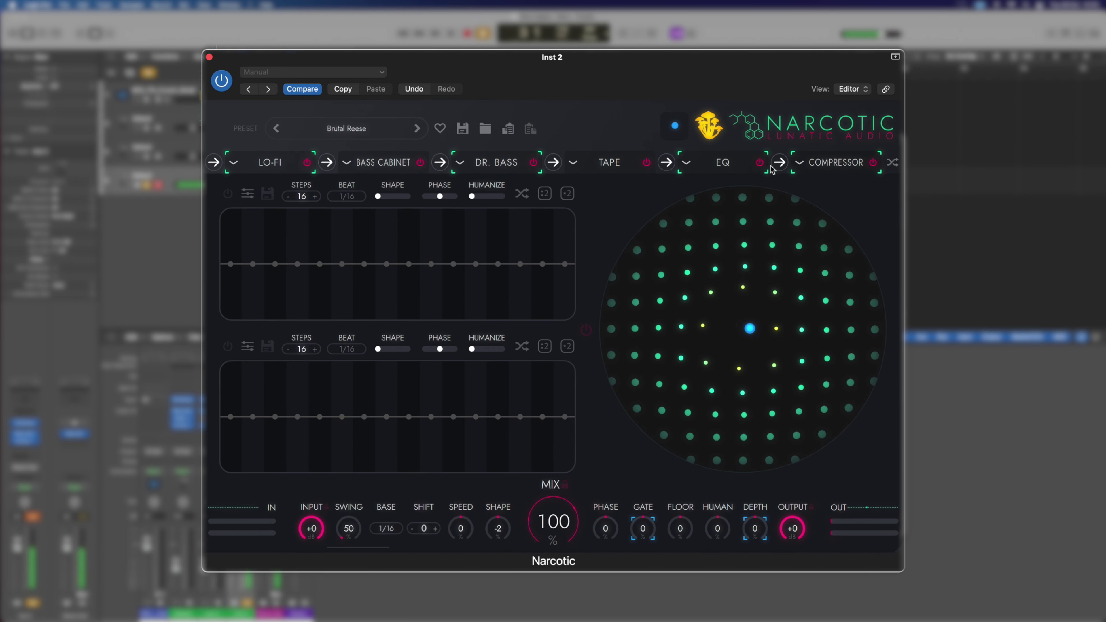
key("space")
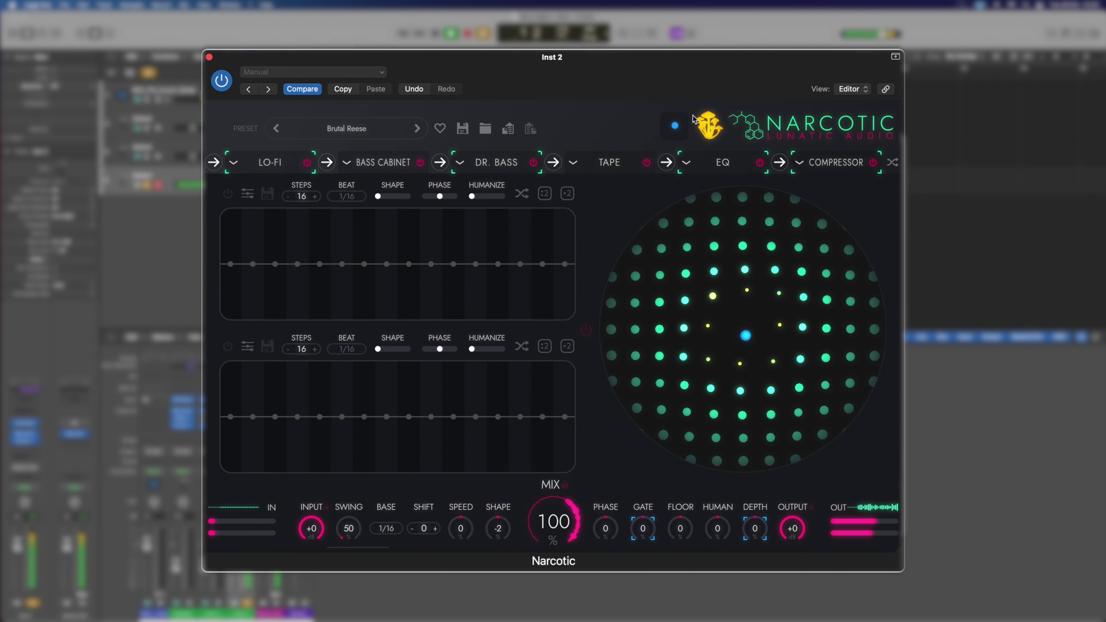
Step: Shuffle the order of the Brutal Reese effects chain twice during playback
left_click(892, 165)
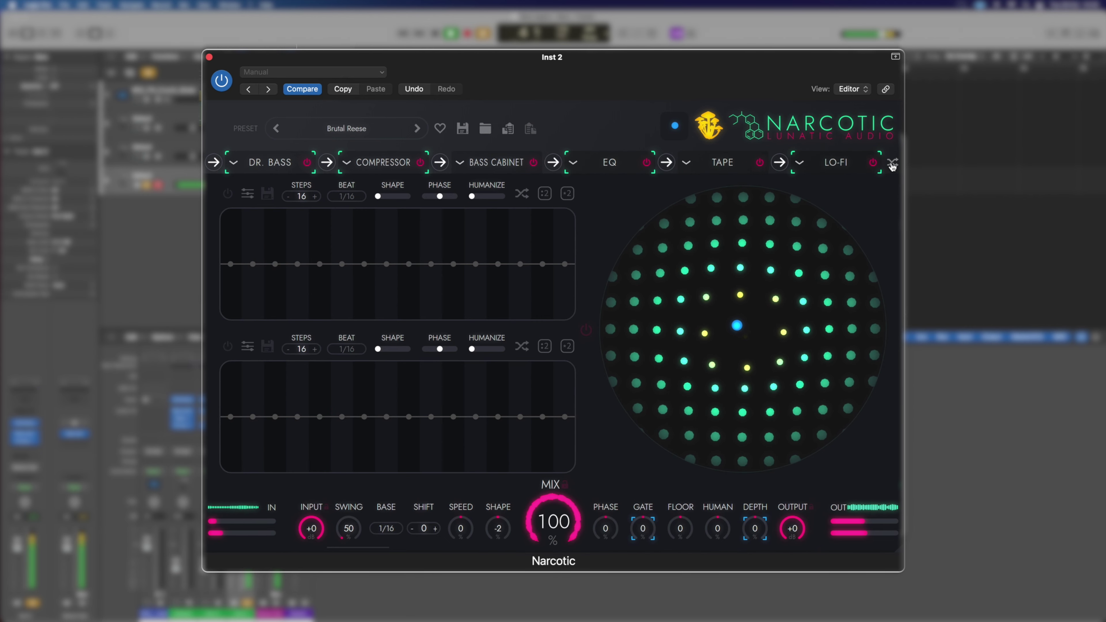
left_click(892, 164)
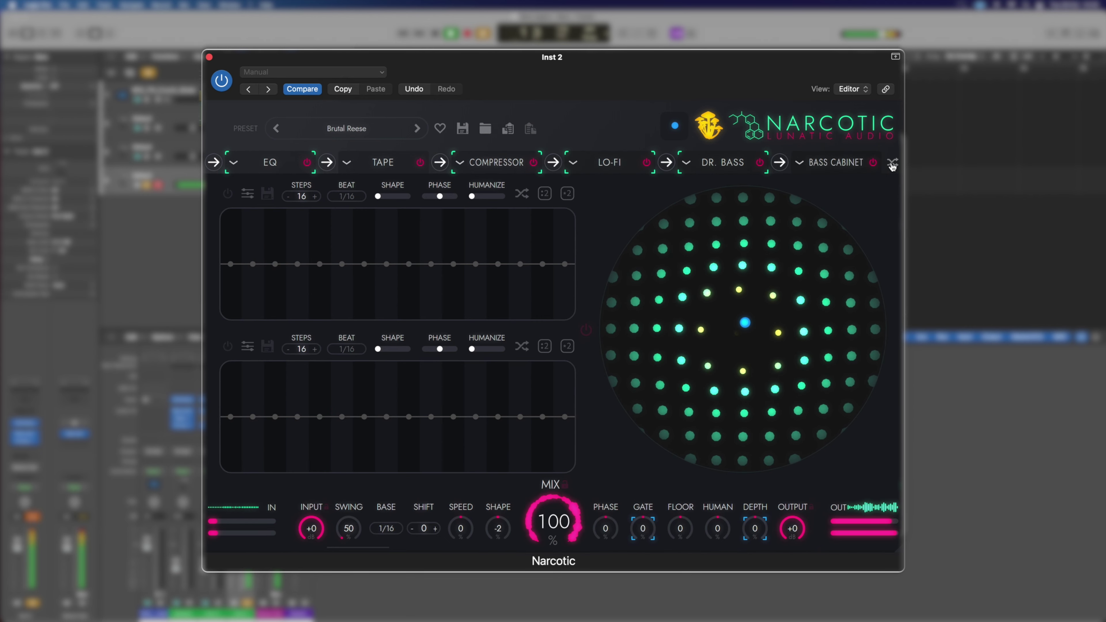
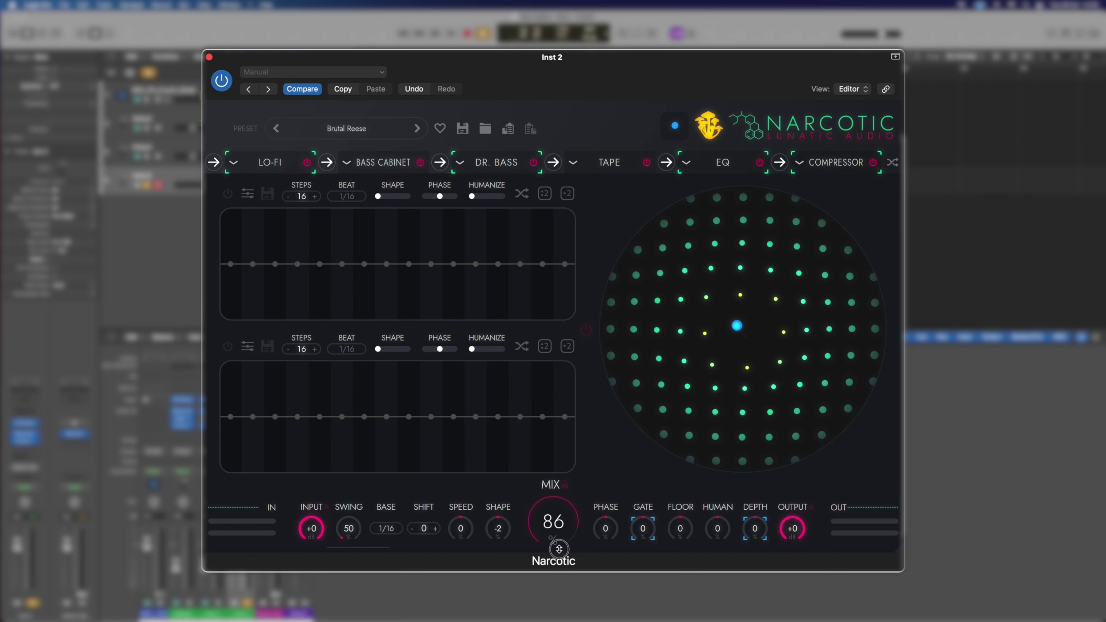
Step: Play the track, raise the main Mix from fully dry to 100%, and stop playback
key("space")
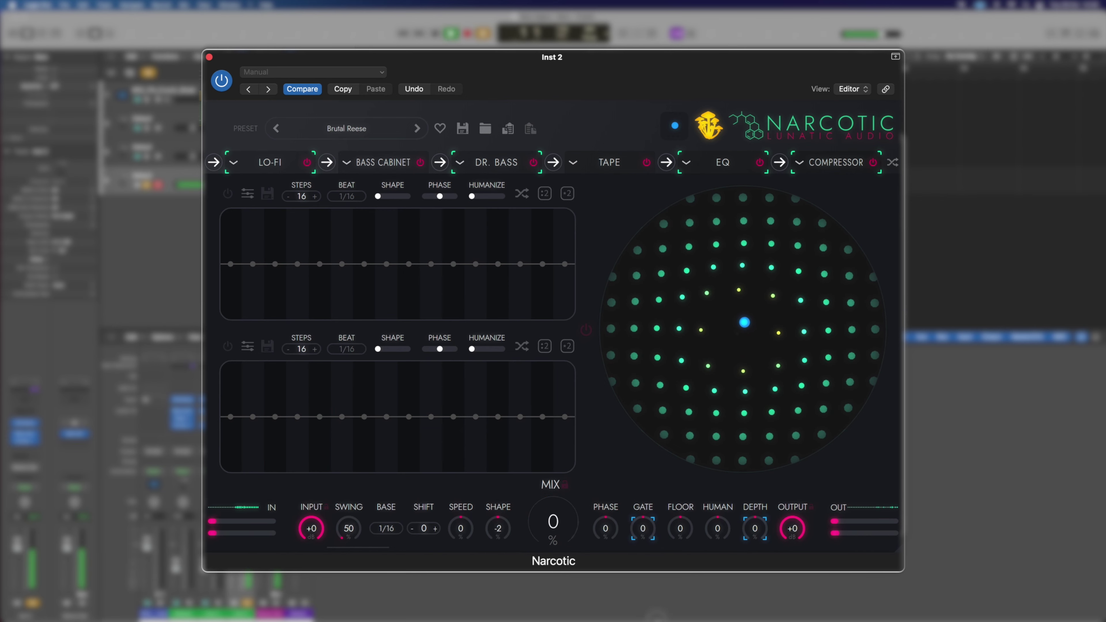
mouse_move(553, 522)
left_mouse_down()
mouse_move(553, 488)
mouse_move(594, 567)
mouse_move(599, 518)
left_mouse_up()
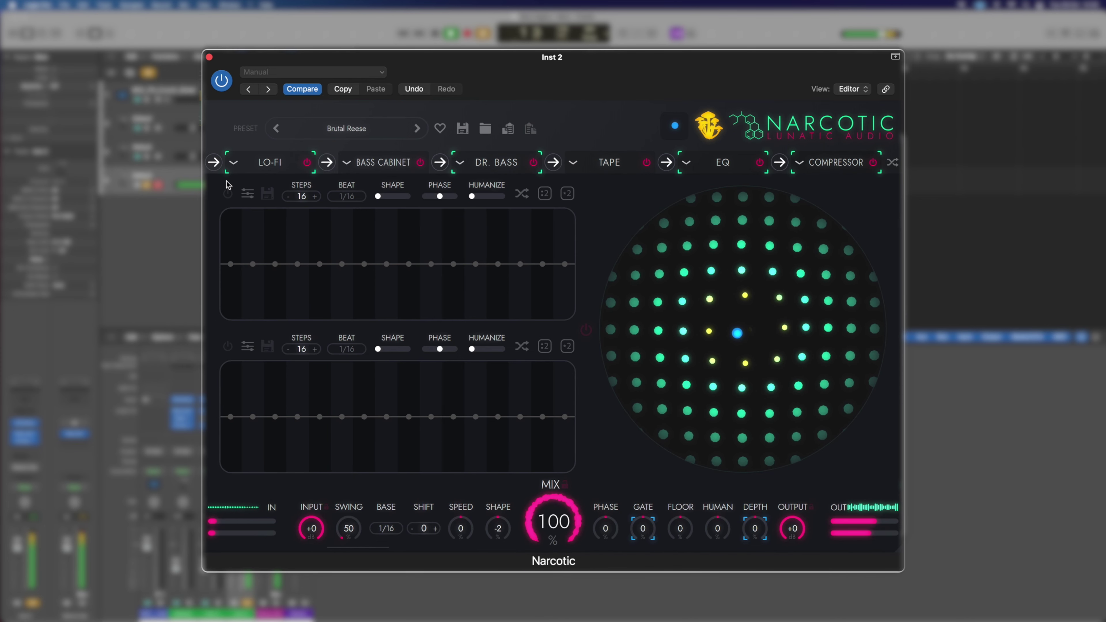
key("space")
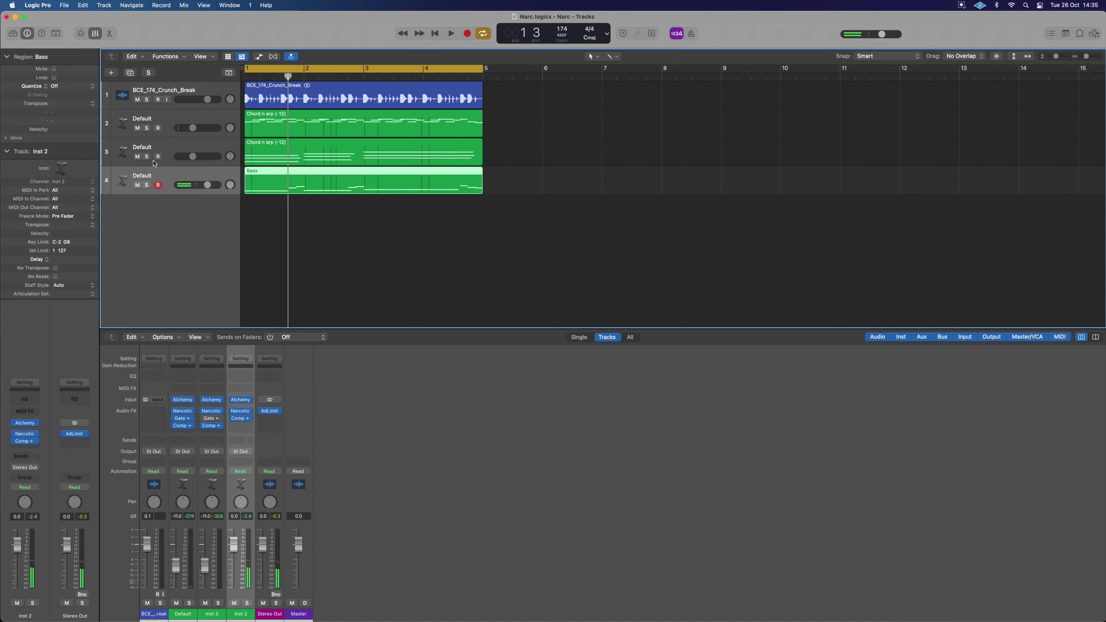
Step: Solo track 3 and play it, open its Narcotic plugin, and switch the bypassed effect on
left_click(147, 158)
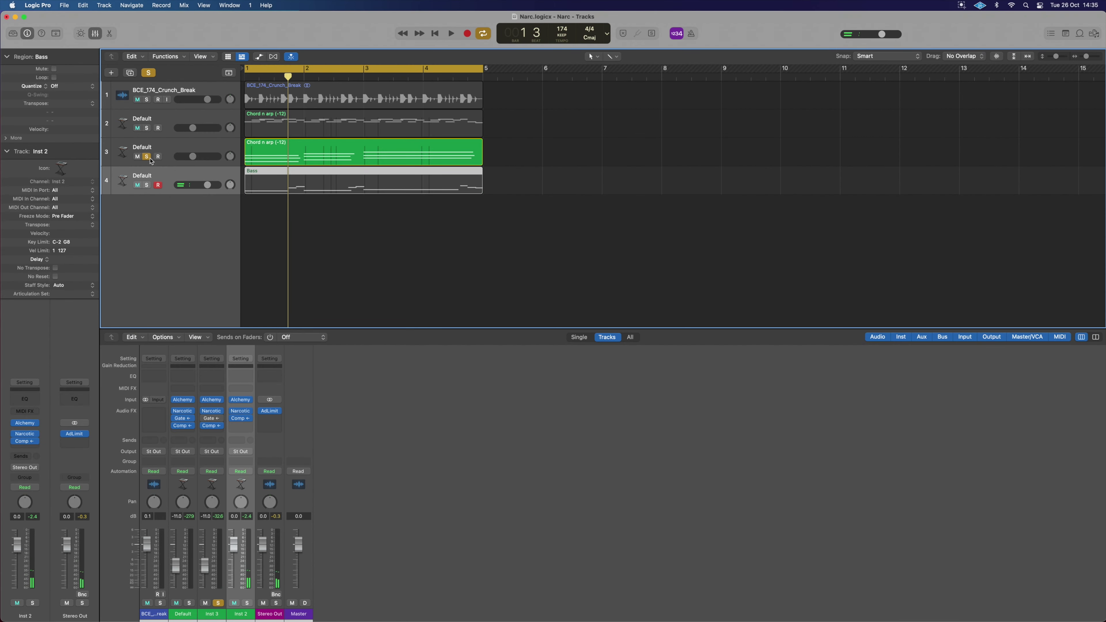
key("space")
left_click(150, 161)
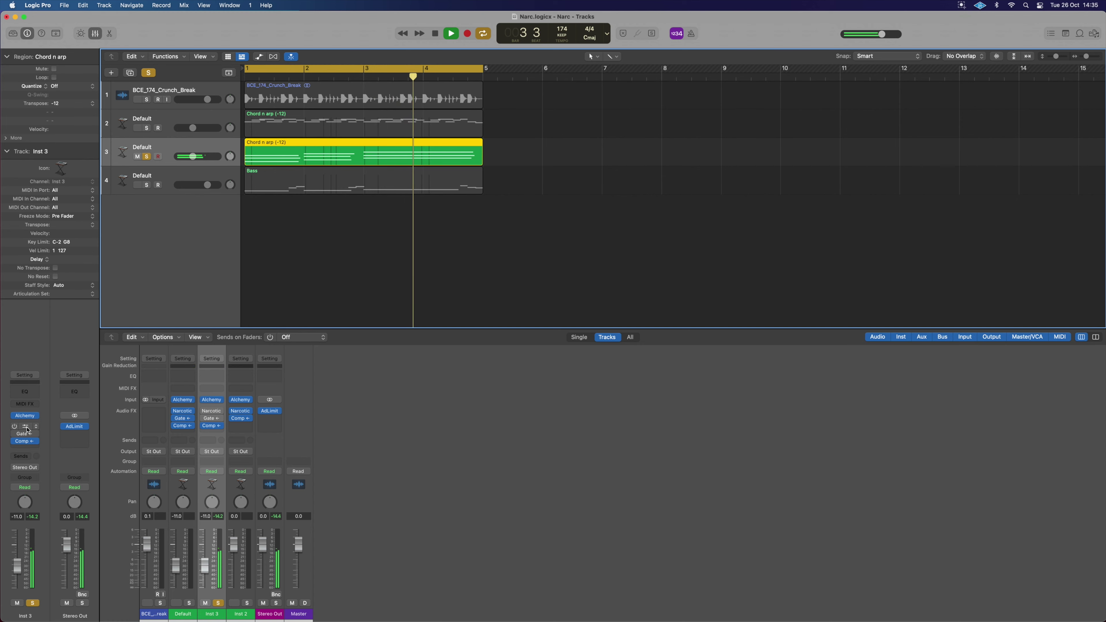
left_click(26, 427)
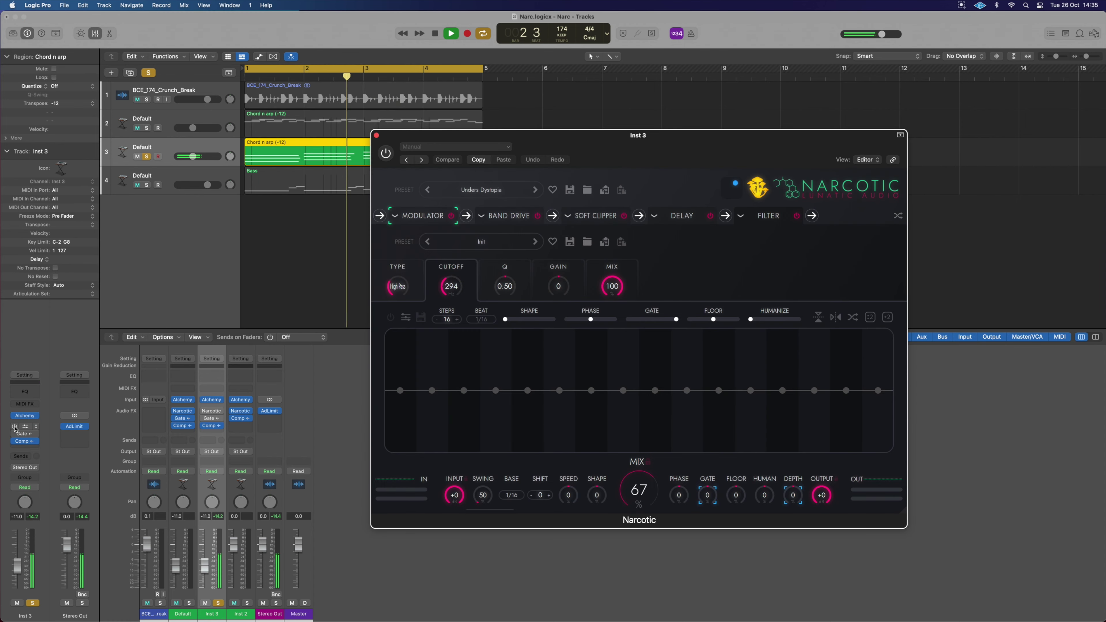
left_click(15, 427)
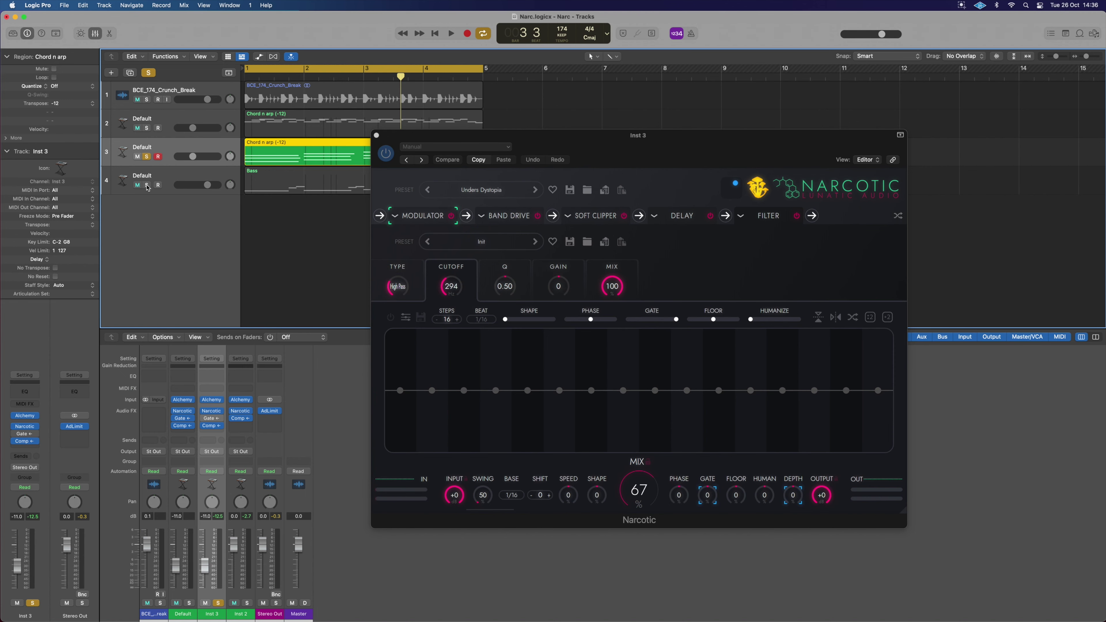
Step: Play track 2 soloed with its Narcotic window open, and add tracks 3 and 4 to the solo
left_click(144, 123)
left_click(25, 426)
key("space")
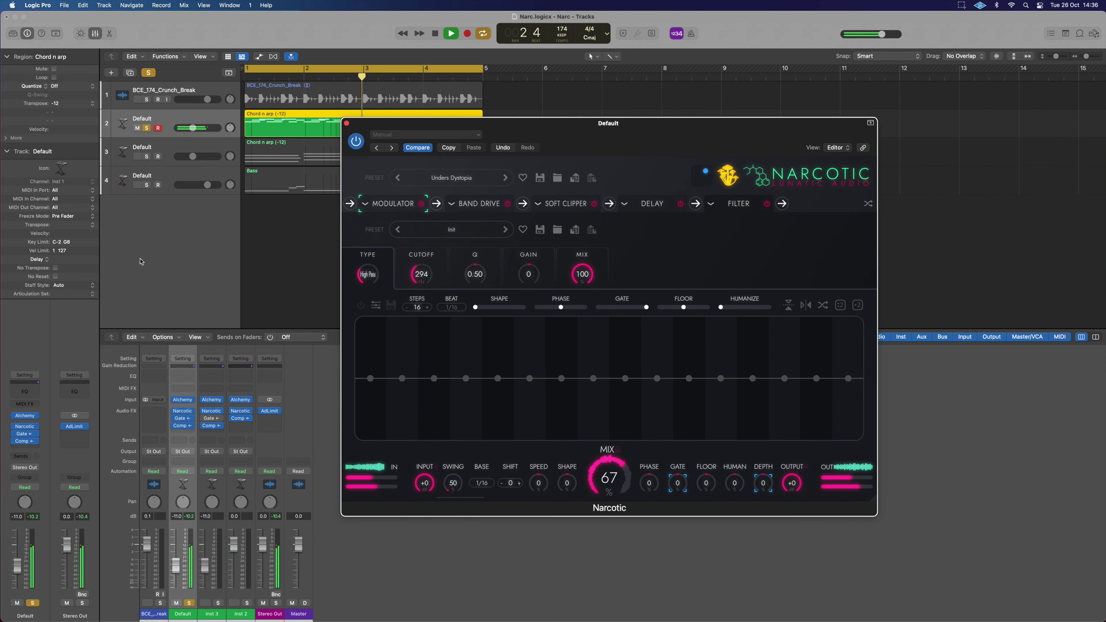
left_click(147, 157)
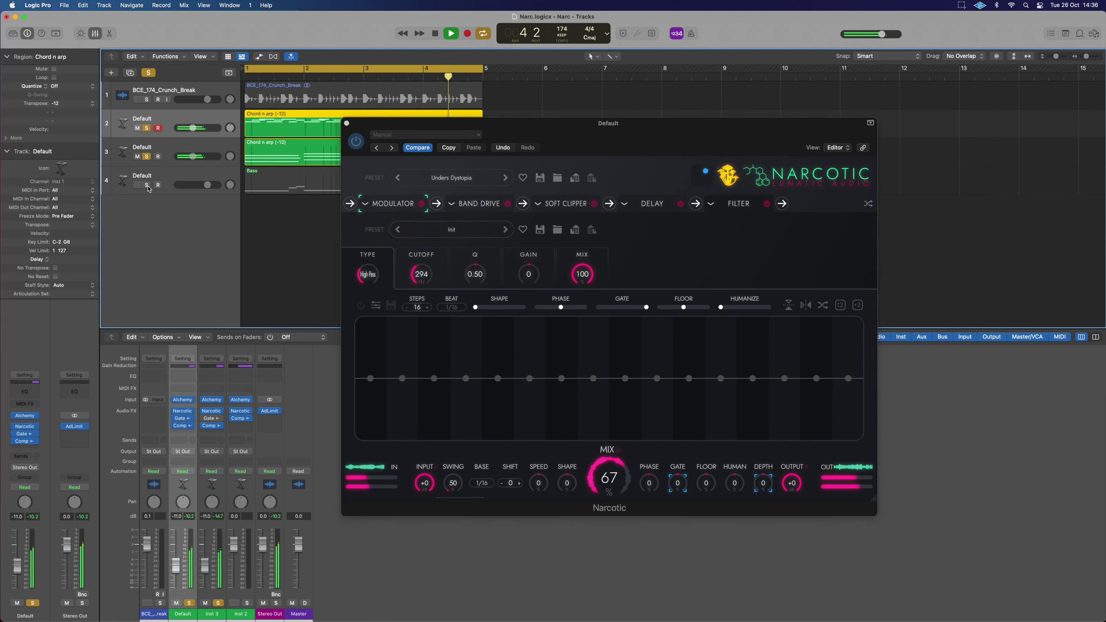
left_click(147, 185)
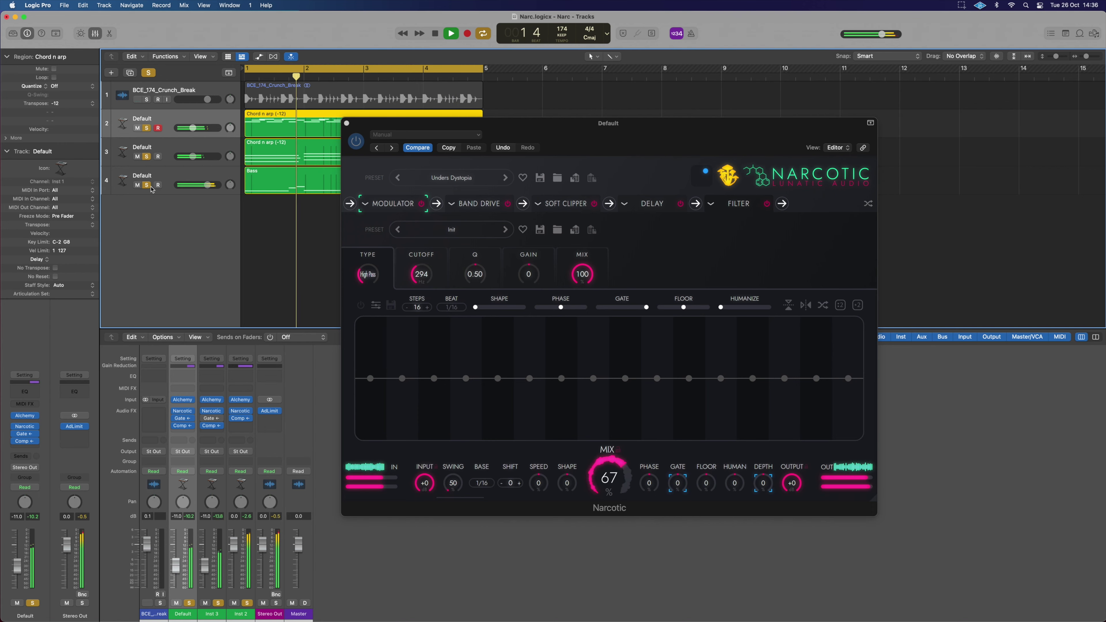
Step: Lower the Output of the Bass track's Narcotic to -5 dB and save the preset as Brutal Reese
left_click(180, 177)
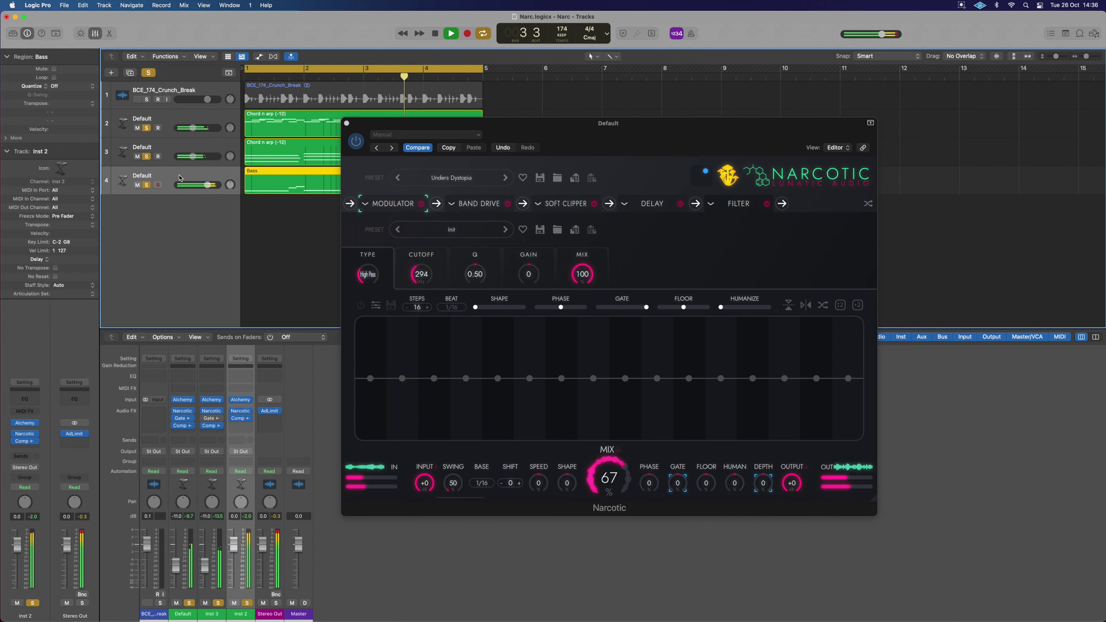
left_click(241, 411)
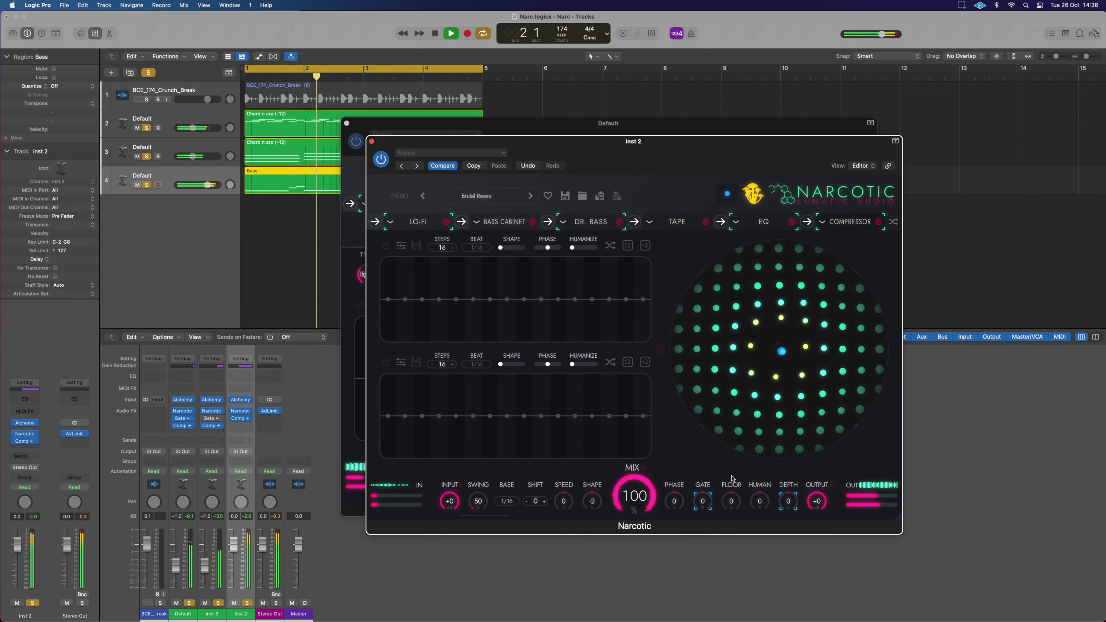
left_click_drag(817, 501, 817, 547)
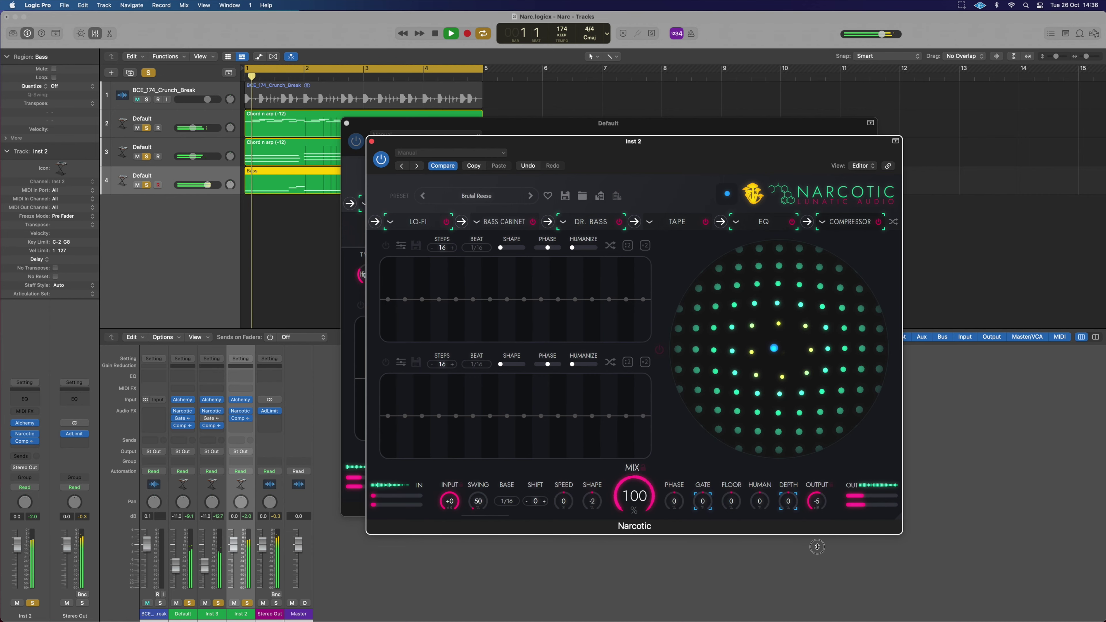
left_click(565, 196)
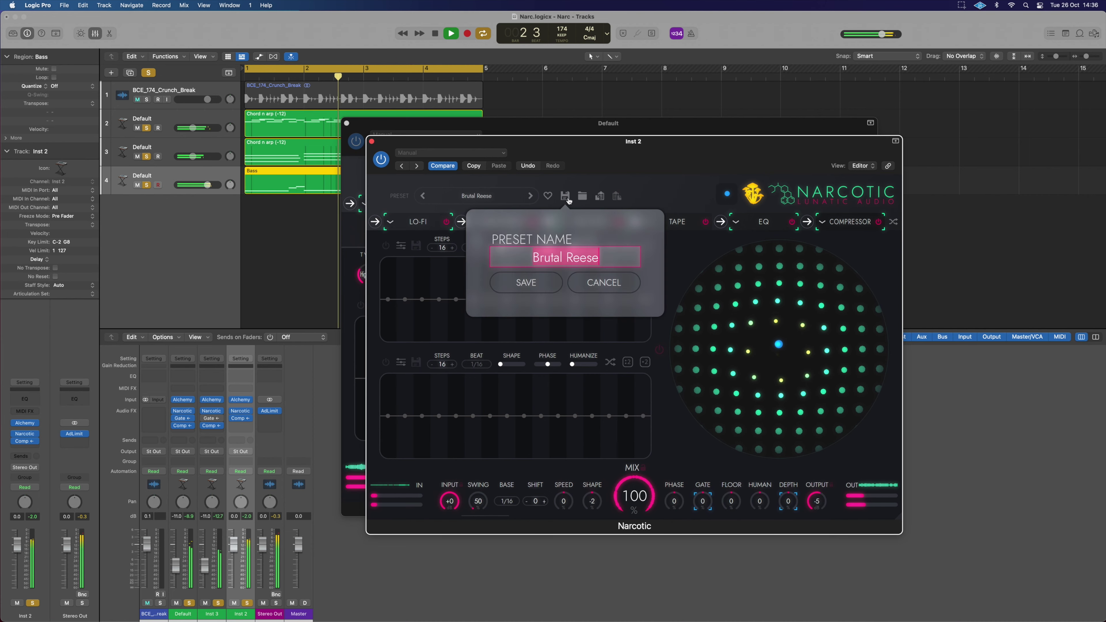
left_click(526, 282)
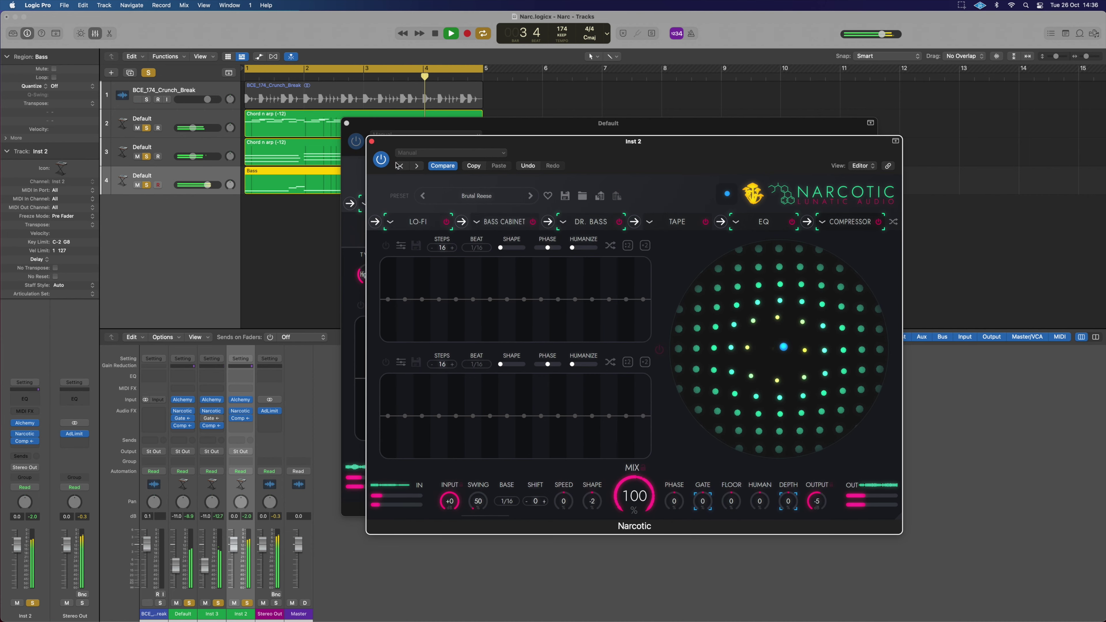
Step: Close both Narcotic windows and clear the solo on all tracks
left_click(371, 141)
left_click(347, 125)
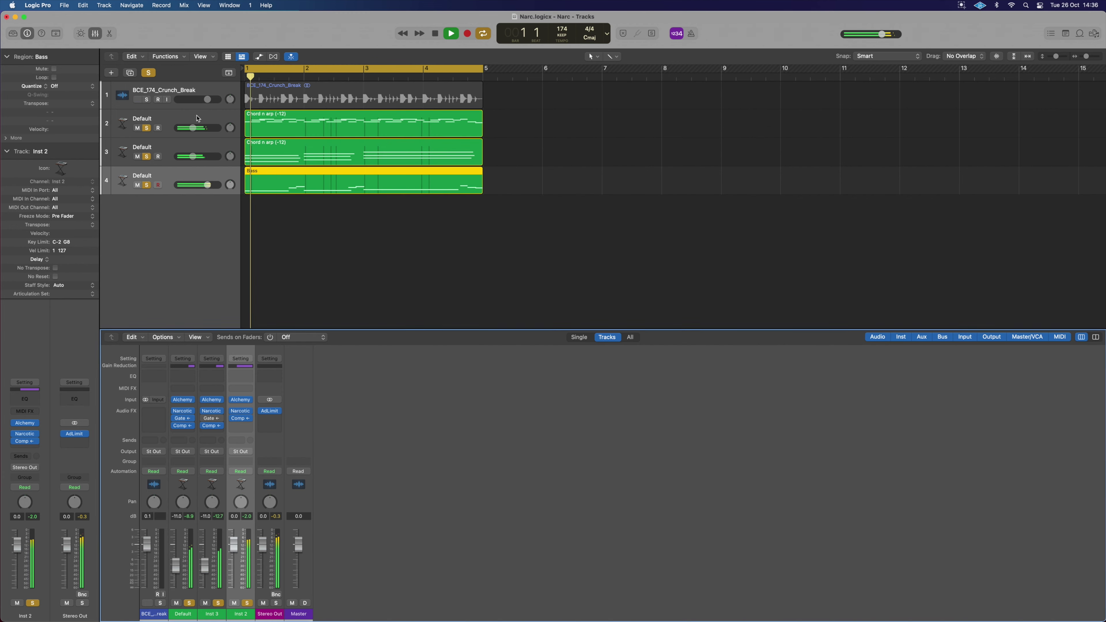
left_click(149, 73)
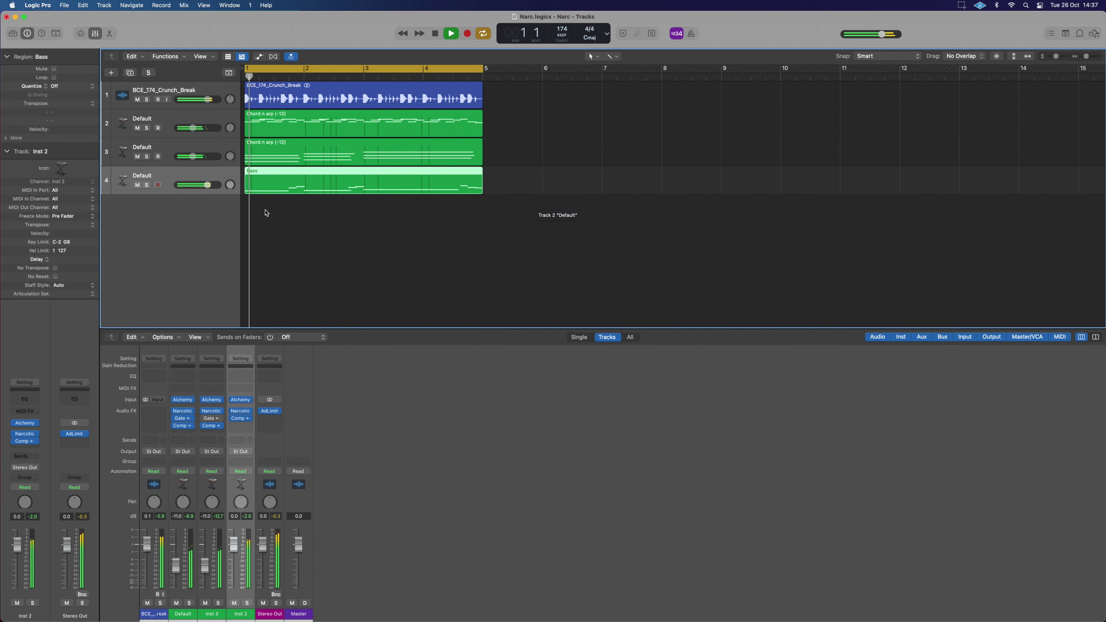
Step: Solo track 2, play it, and bring up its Narcotic plugin window
left_click(171, 125)
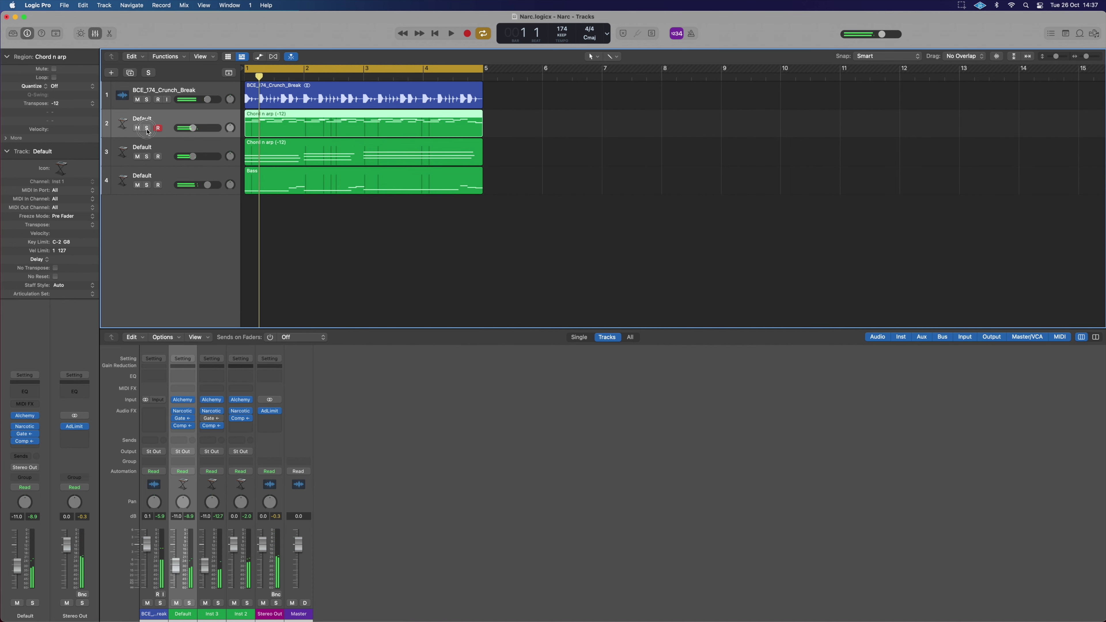
left_click(147, 128)
key("space")
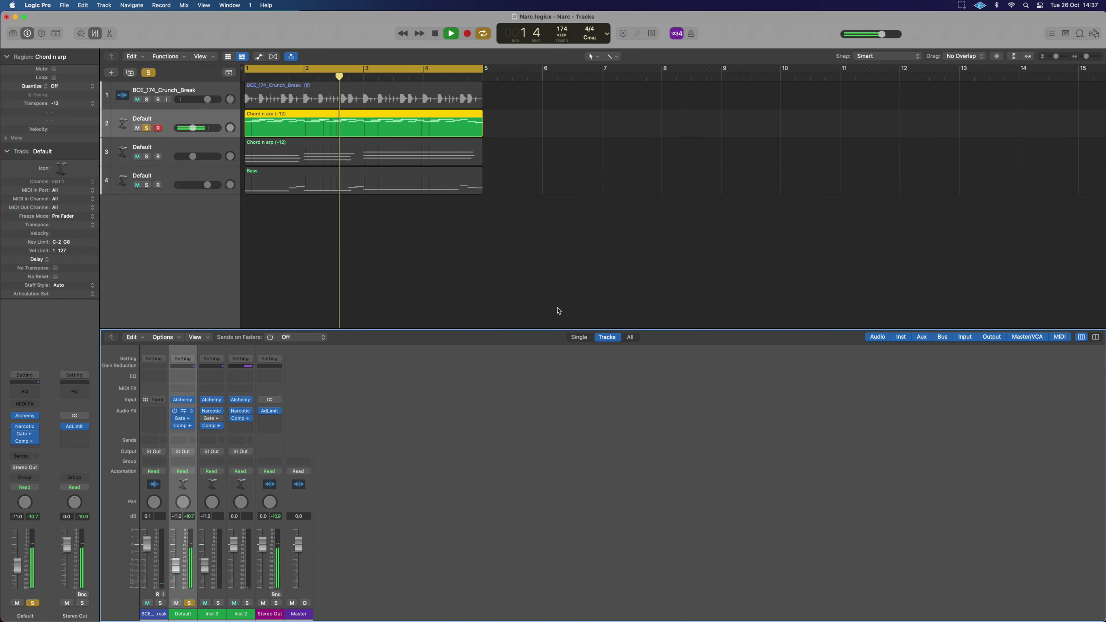
key("v")
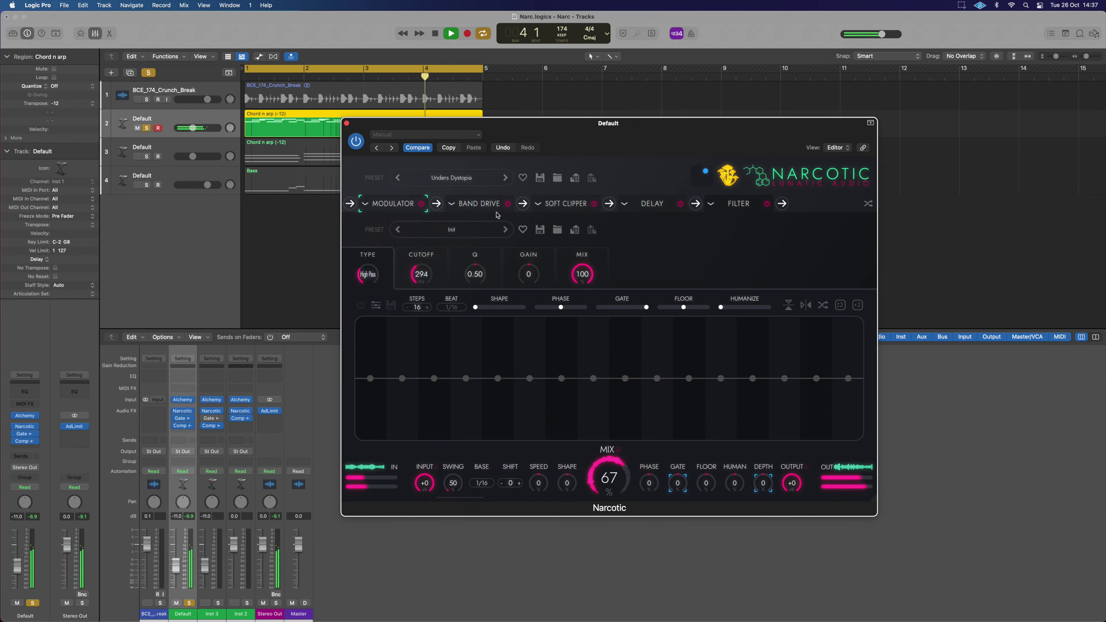
Step: Load the global preset EVOLVE > Elastic Boy and sweep the XY pad's point around while listening
left_click(455, 178)
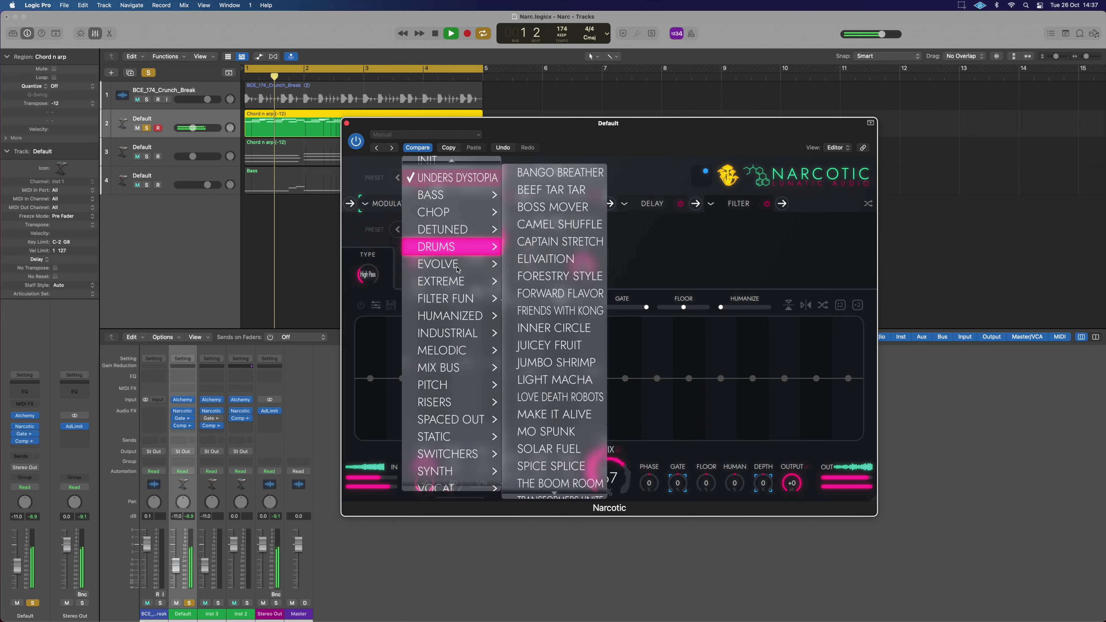
mouse_move(479, 264)
left_click(551, 266)
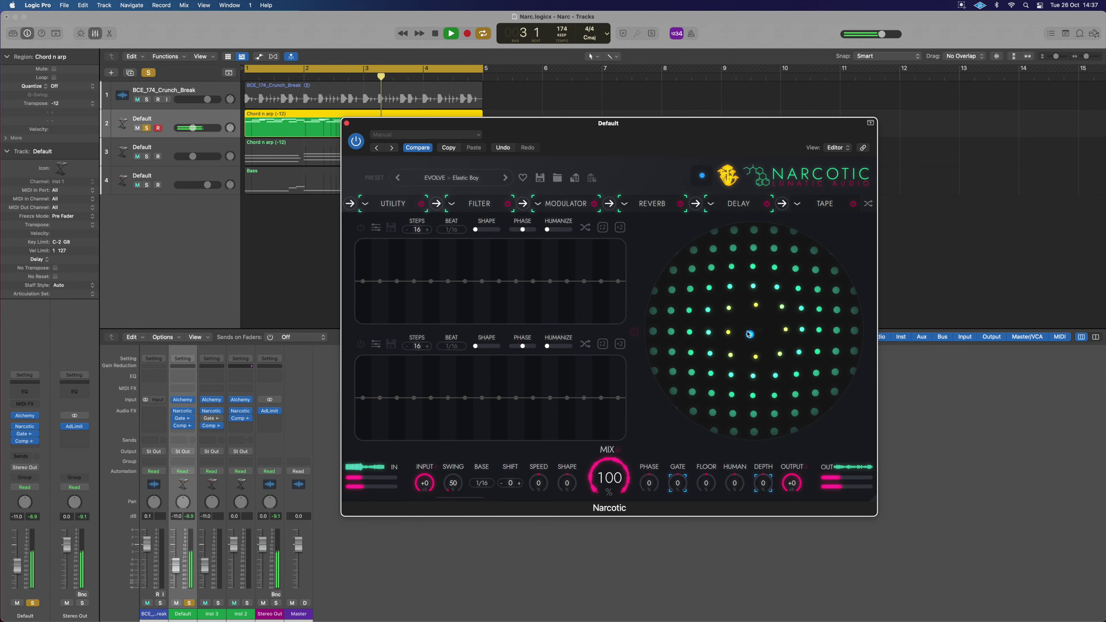
left_click_drag(749, 334, 737, 240)
left_click_drag(663, 357, 805, 232)
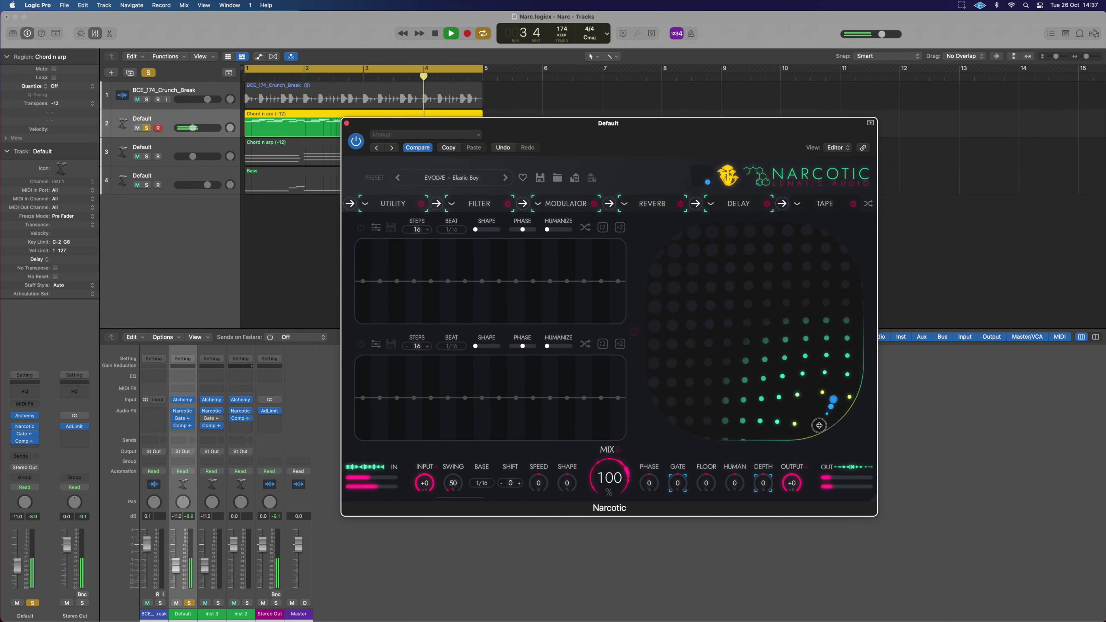
Step: Advance through the EVOLVE presets to audition Funky Growth and Java Hut
left_click(505, 177)
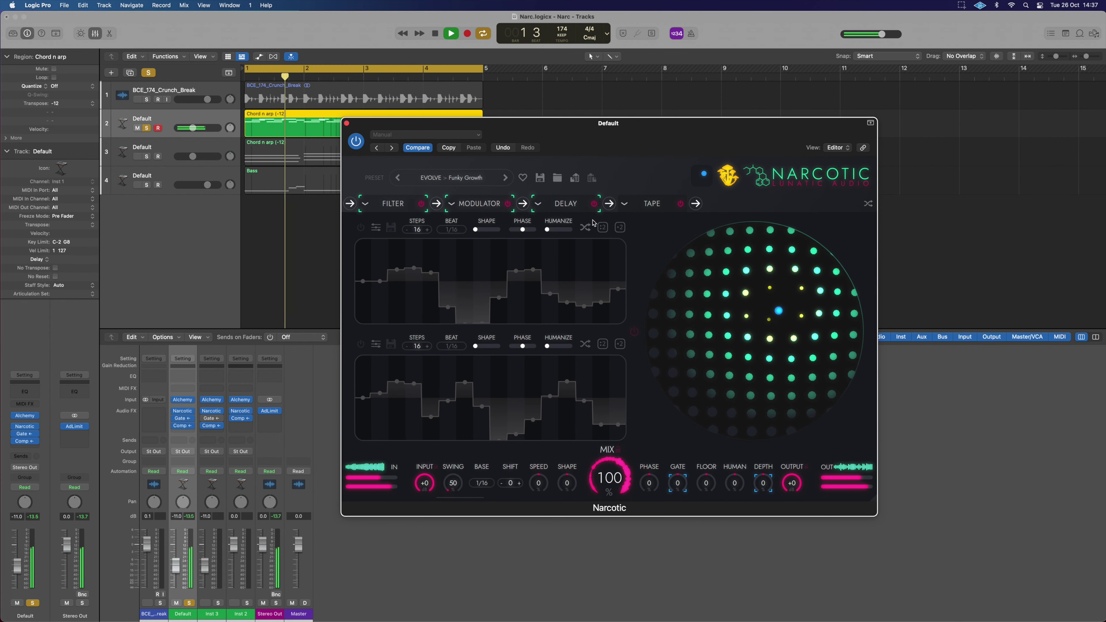
left_click(505, 178)
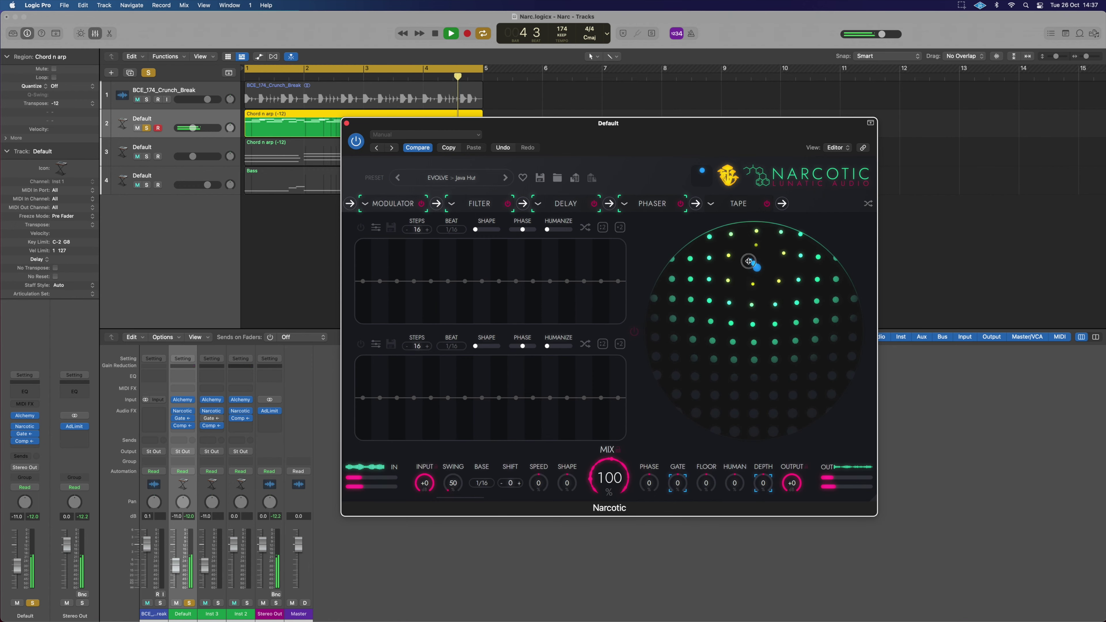
Step: Load the global preset FILTER FUN > Aqua Forces on track 2 and listen to it
left_click(451, 177)
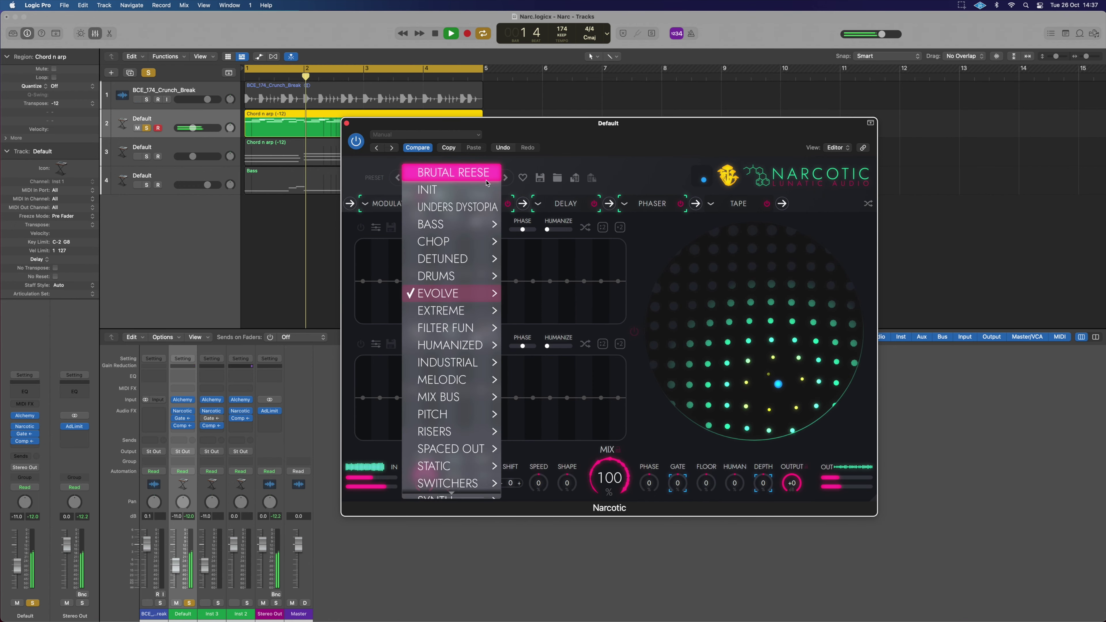
mouse_move(460, 276)
mouse_move(453, 328)
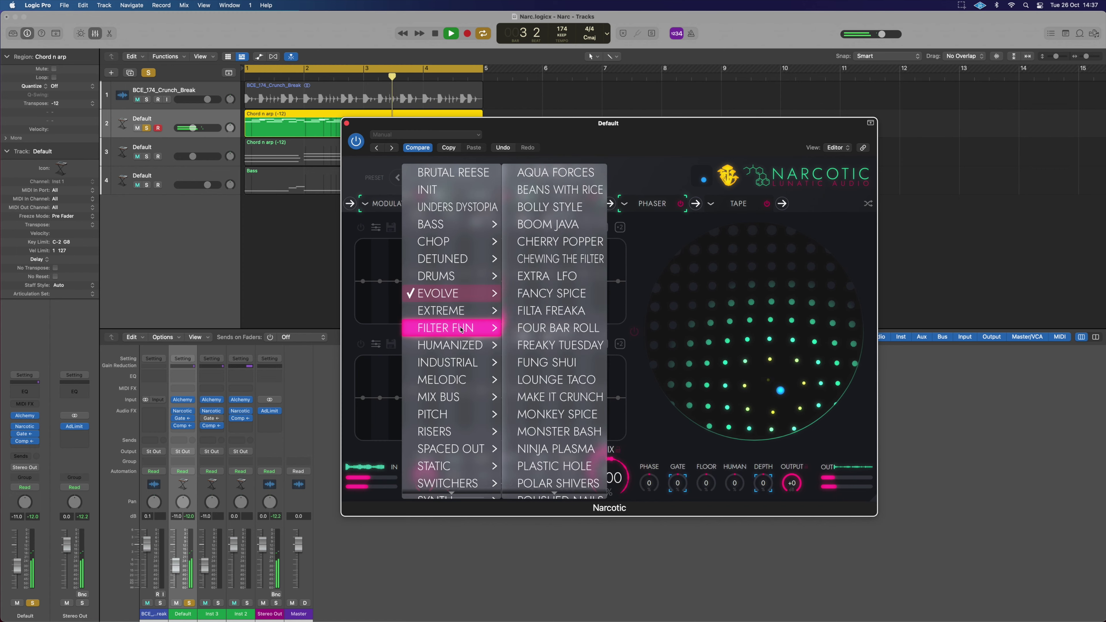
left_click(553, 173)
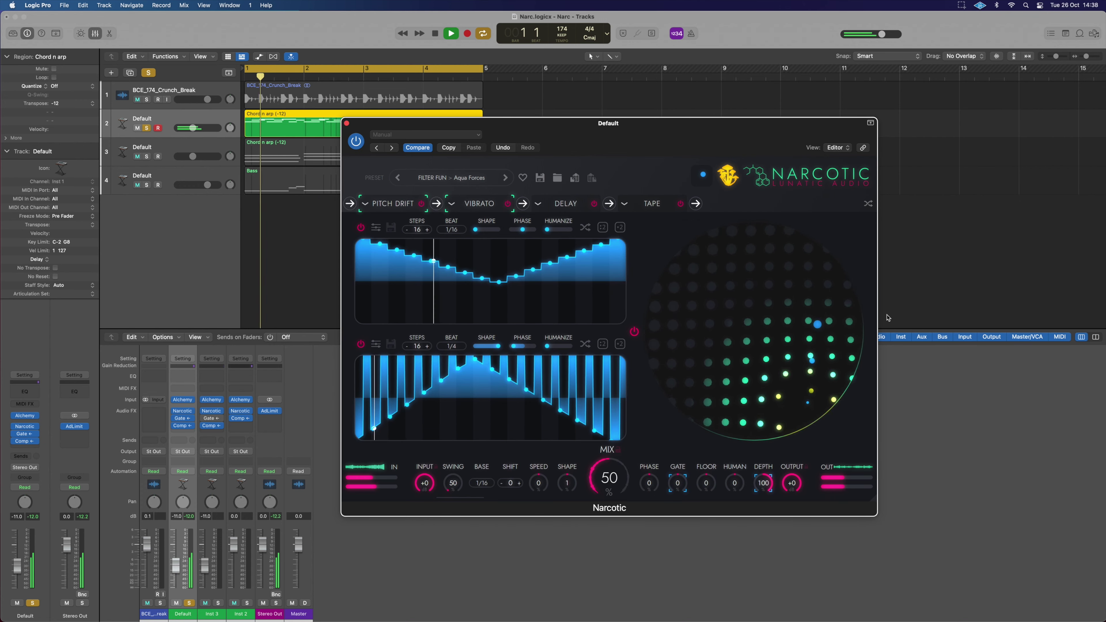
Step: Add a High Pass Filter effect to the empty Narcotic chain and set its Cutoff to 100 Hz during playback
key("space")
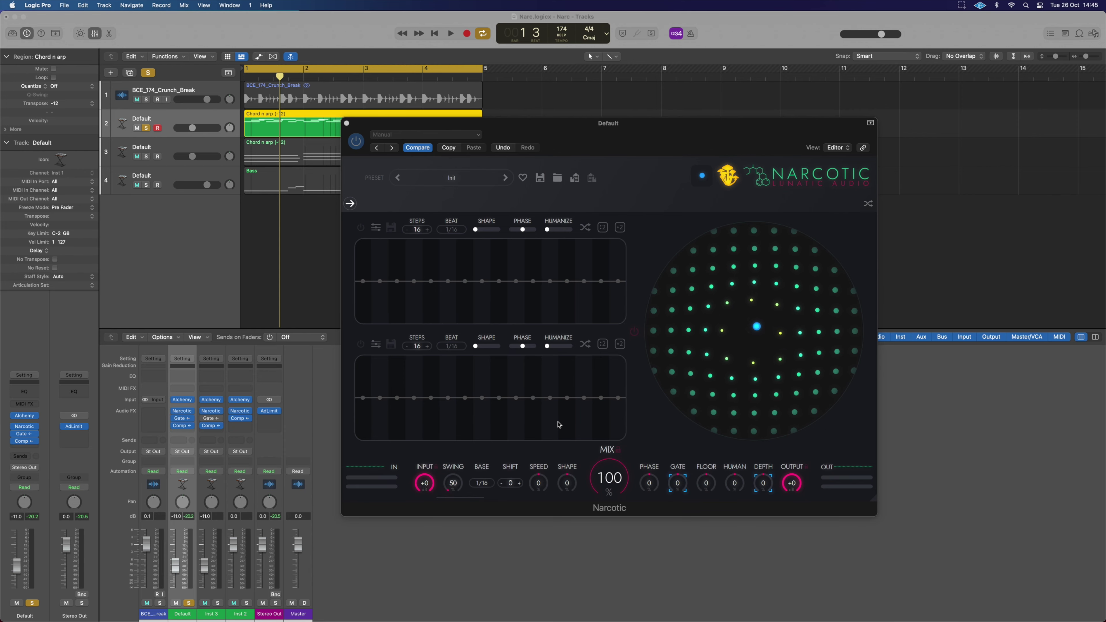
left_click(351, 205)
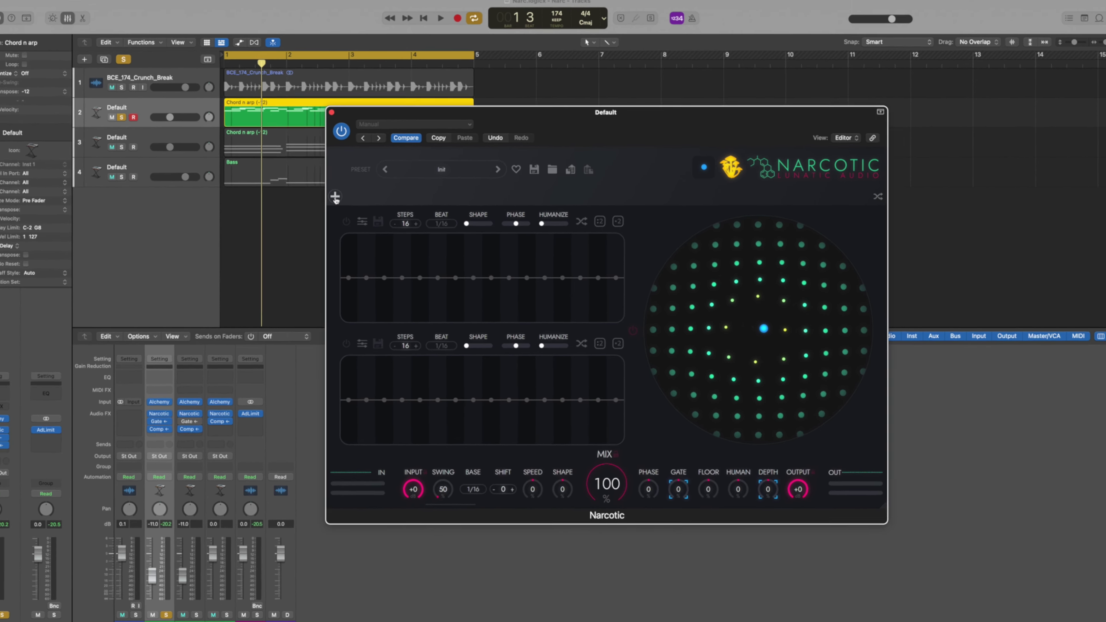
left_click(350, 203)
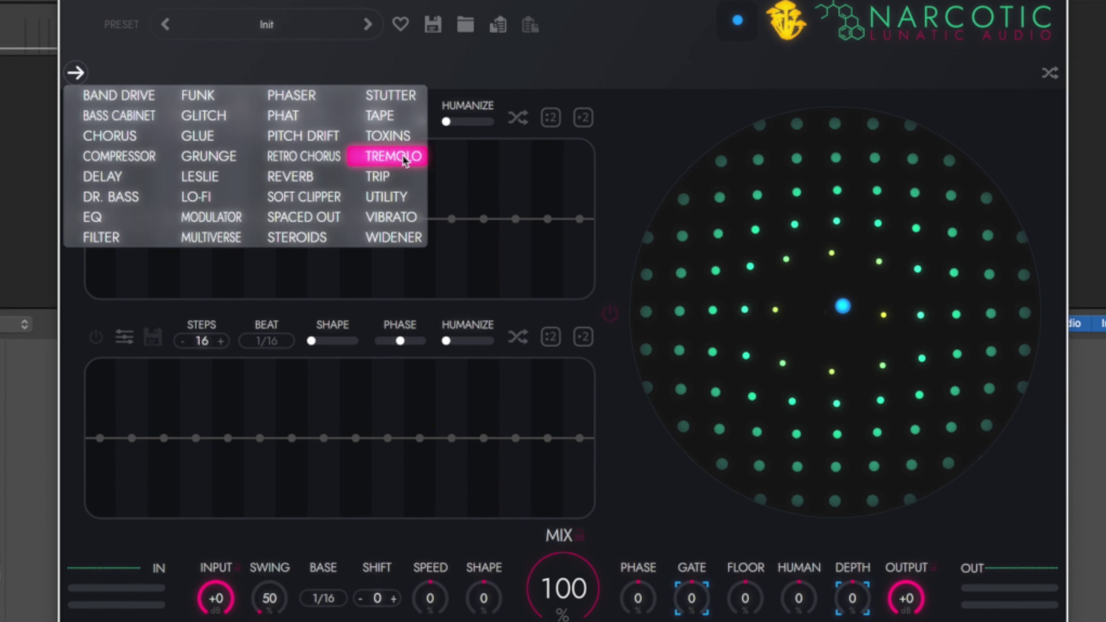
left_click(101, 237)
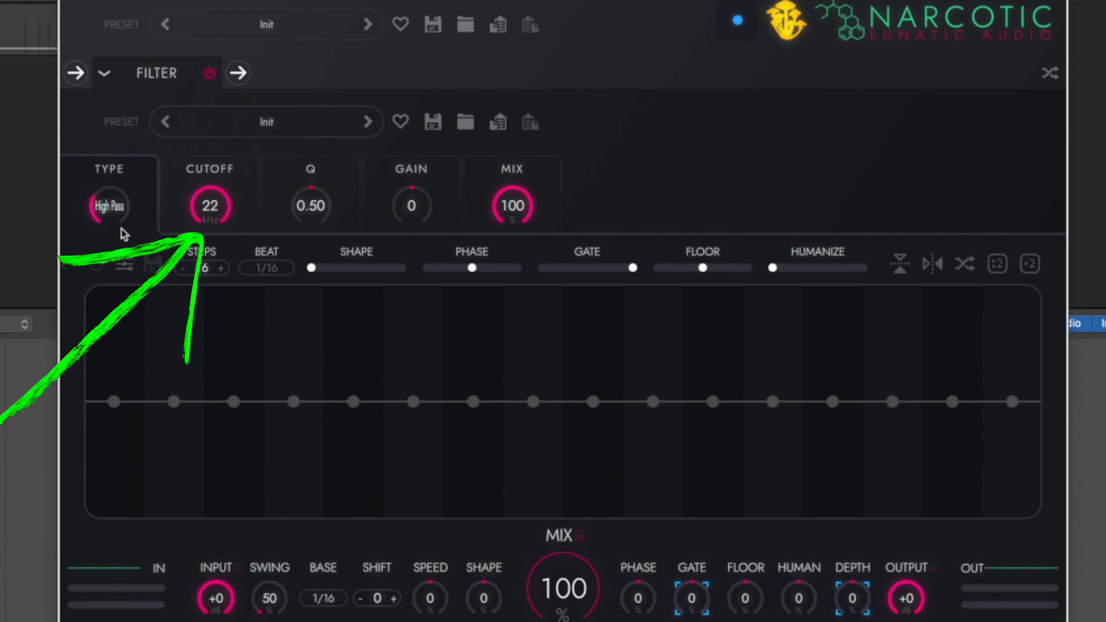
key("space")
left_click_drag(210, 205, 260, 383)
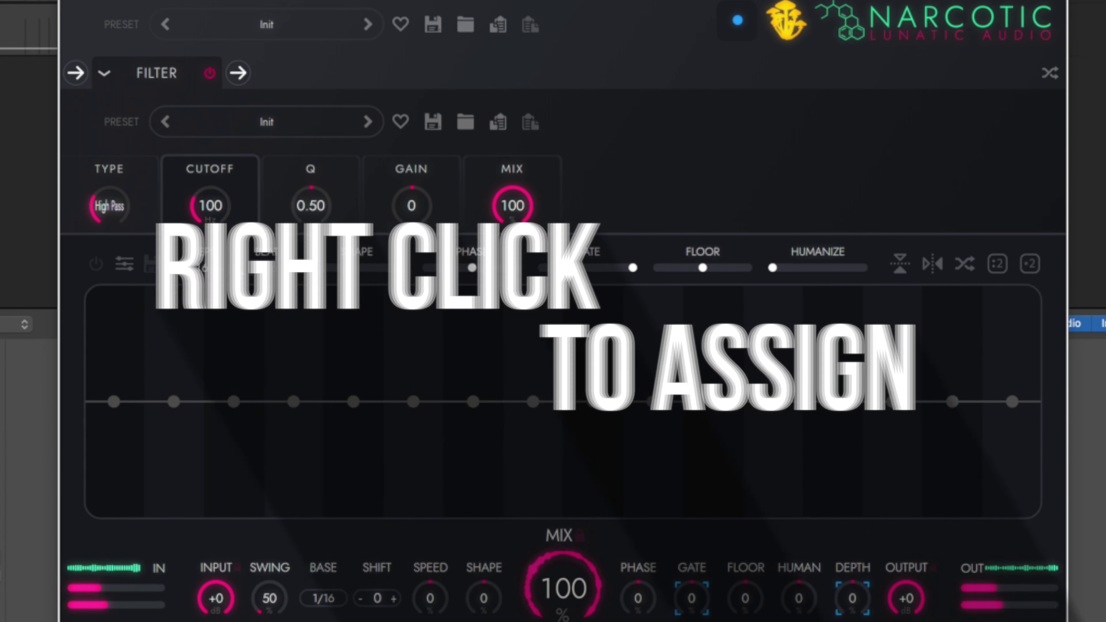
Step: Assign the filter's Cutoff to the X macro, raise the start of its range to about -60, and adjust the end
right_click(210, 209)
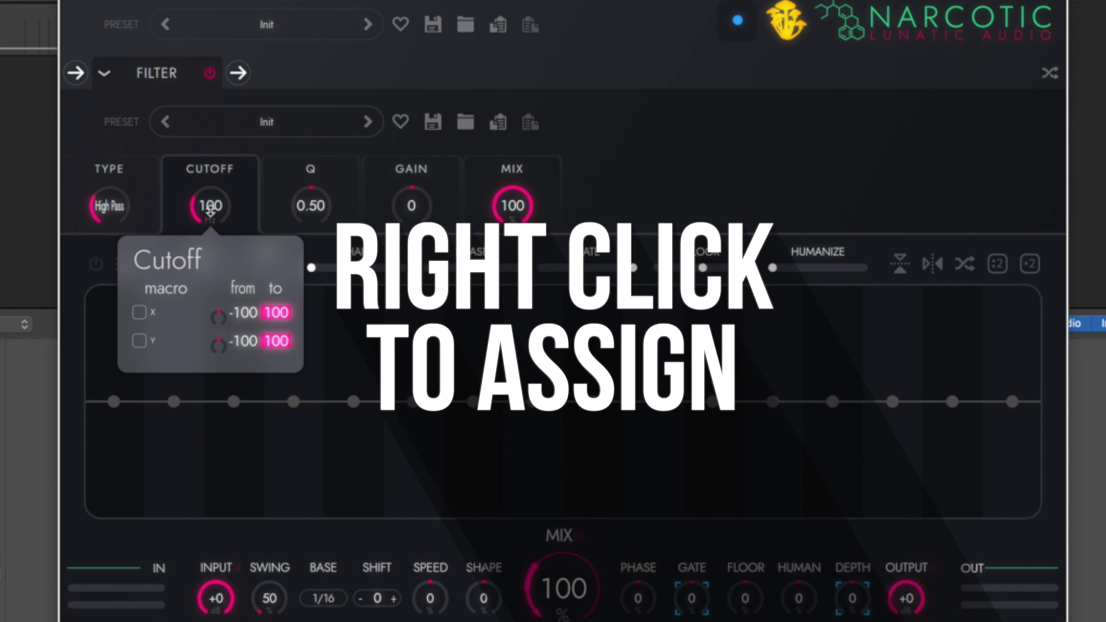
left_click(139, 312)
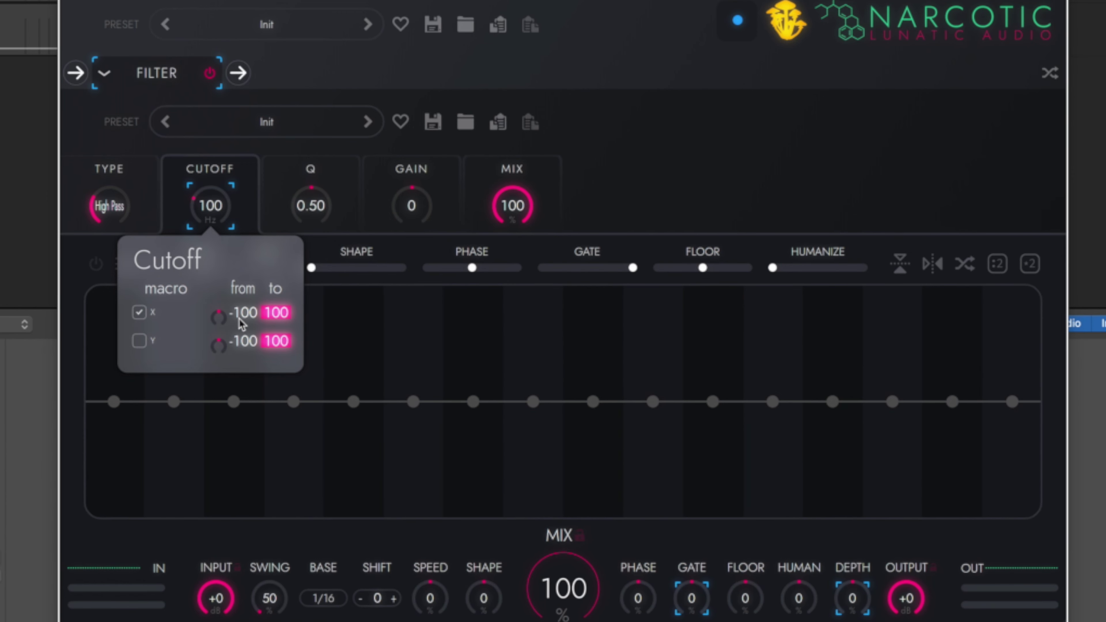
left_click_drag(247, 323, 245, 278)
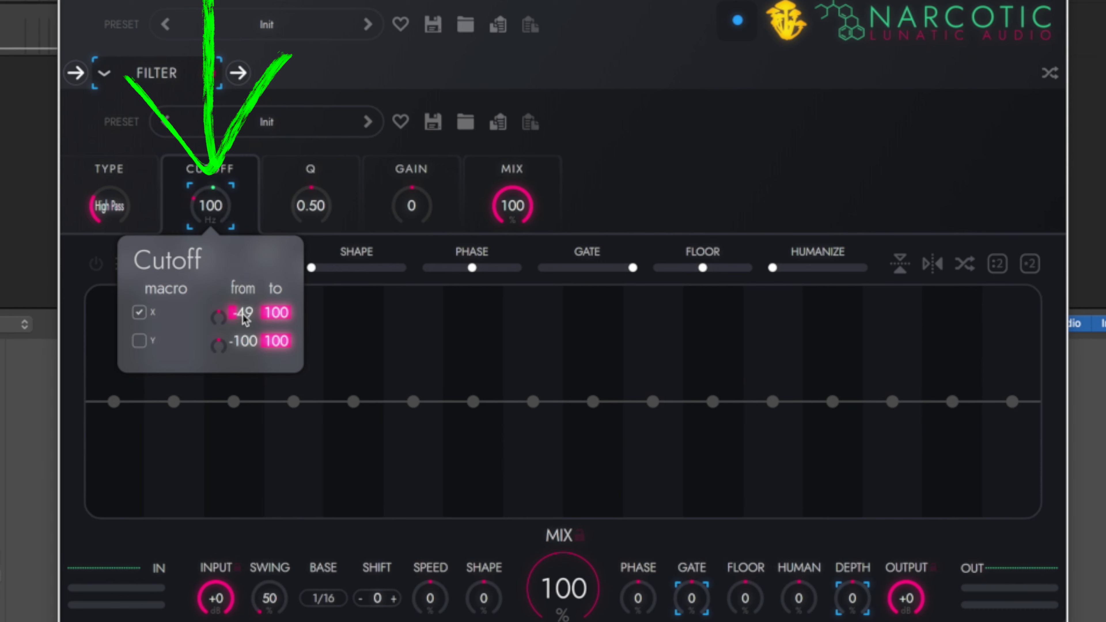
left_click_drag(245, 317, 241, 321)
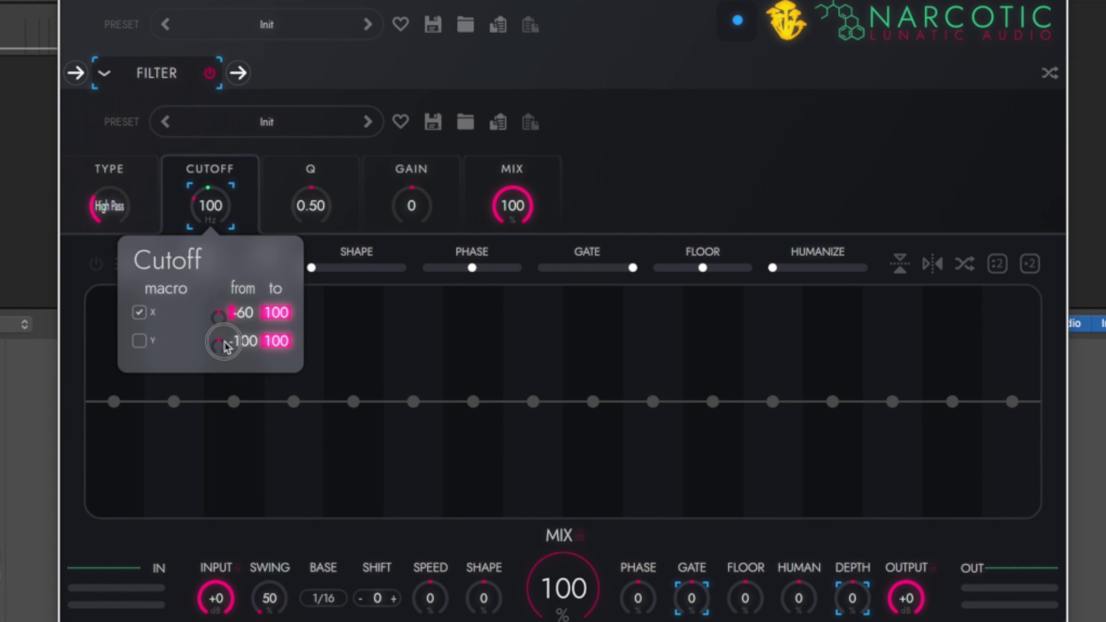
left_click_drag(274, 312, 278, 319)
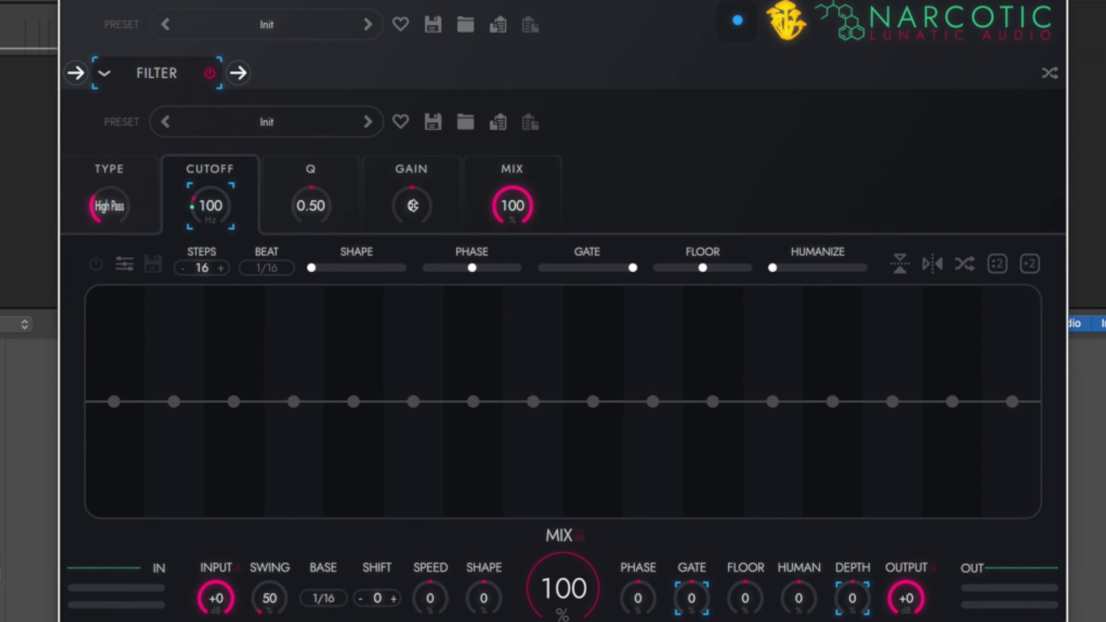
Step: Assign the filter's Gain to the Y macro, adjust its modulation range, and return to the XY pad
left_click(412, 206)
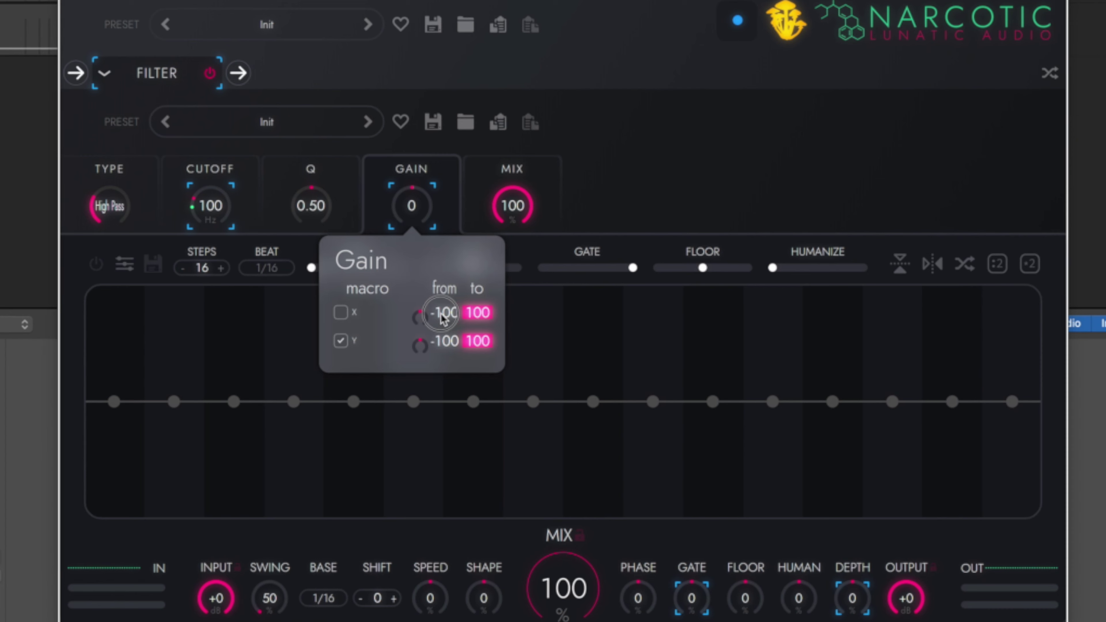
mouse_move(442, 342)
left_mouse_down()
mouse_move(440, 351)
mouse_move(478, 350)
left_mouse_up()
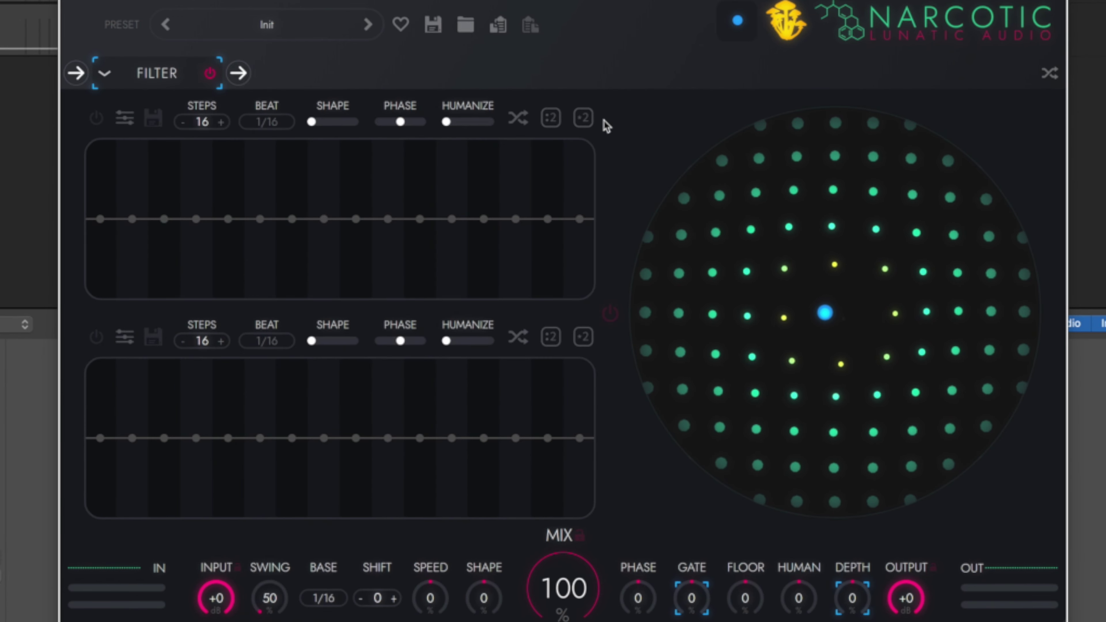
left_click(736, 22)
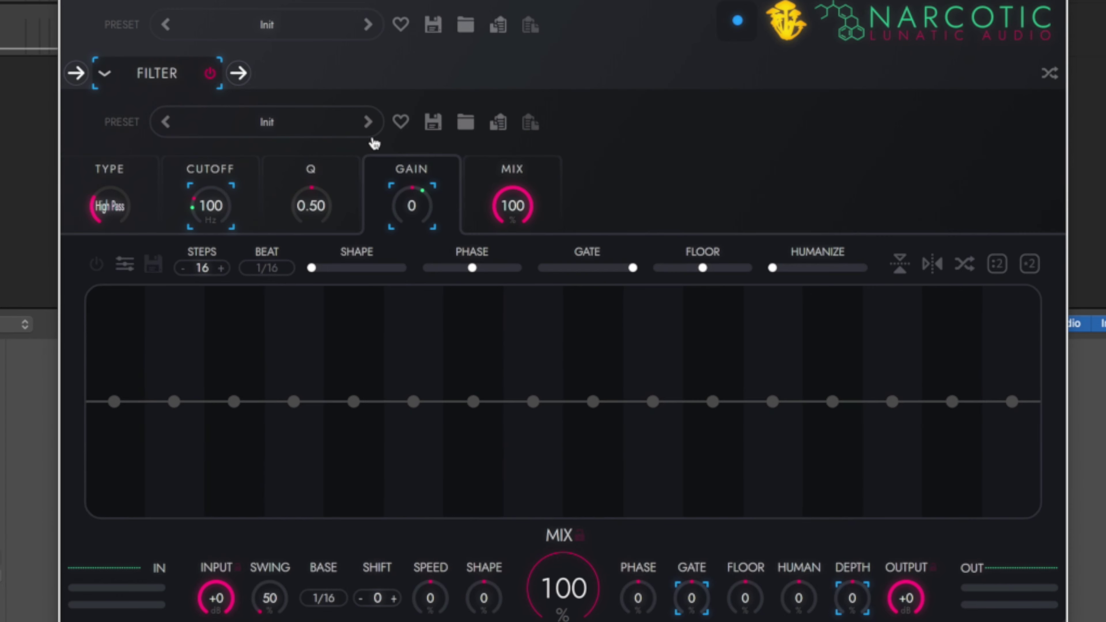
left_click(737, 22)
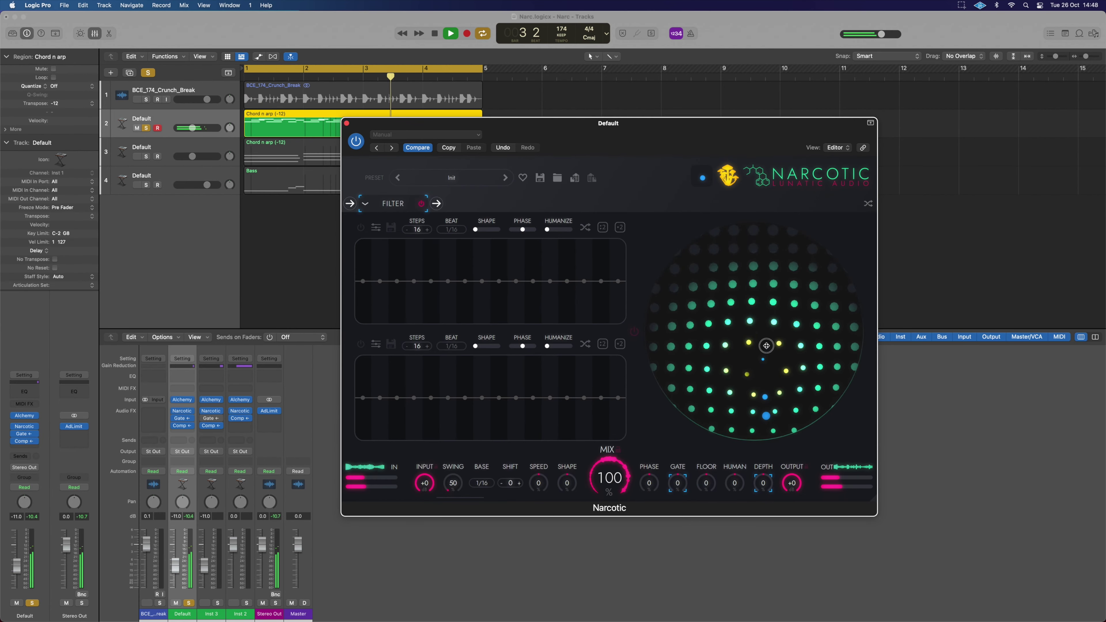
Step: Sweep the XY pad's point across its full area during playback to hear the Cutoff and Gain assignments
left_click_drag(789, 308, 782, 359)
left_click_drag(865, 224, 822, 219)
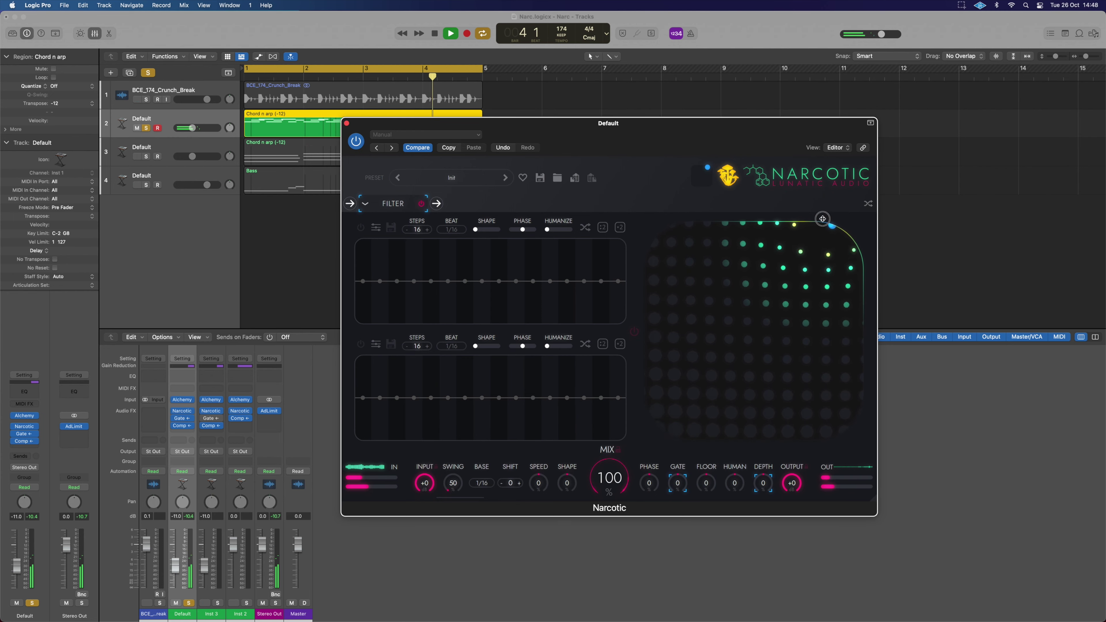
left_click_drag(731, 221, 725, 370)
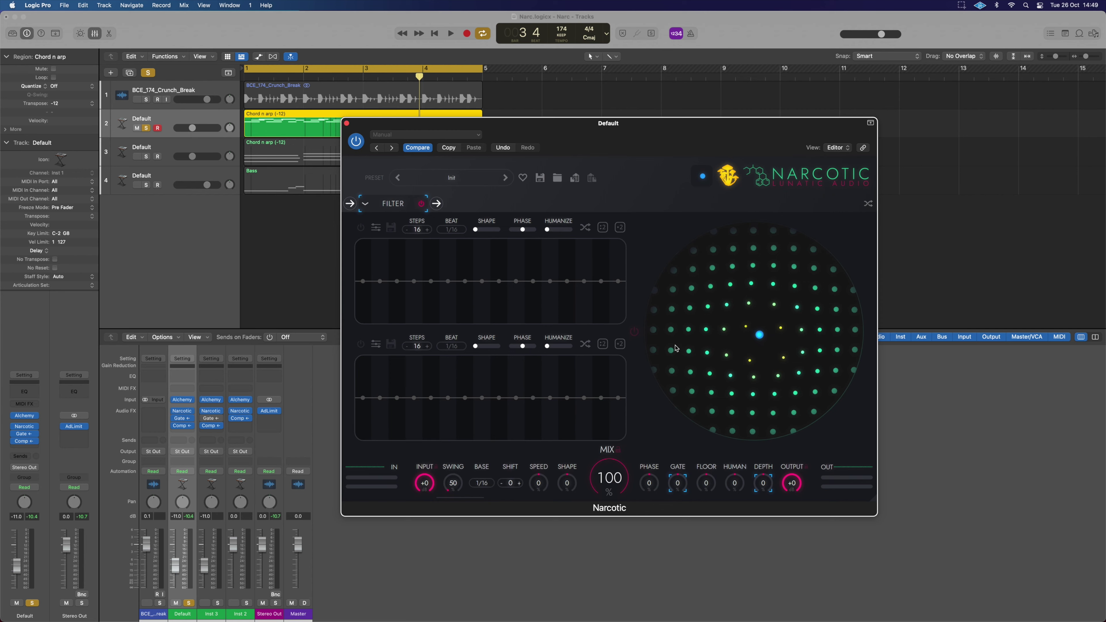
Step: Turn off the solo on track 2 and play all the tracks together
left_click(265, 157)
key("space")
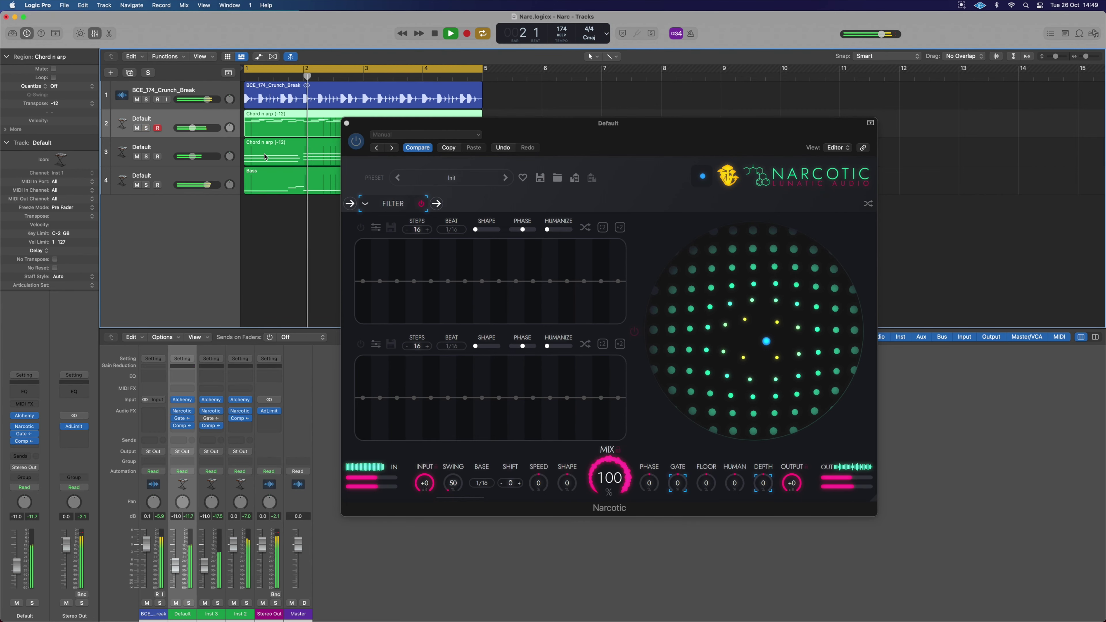